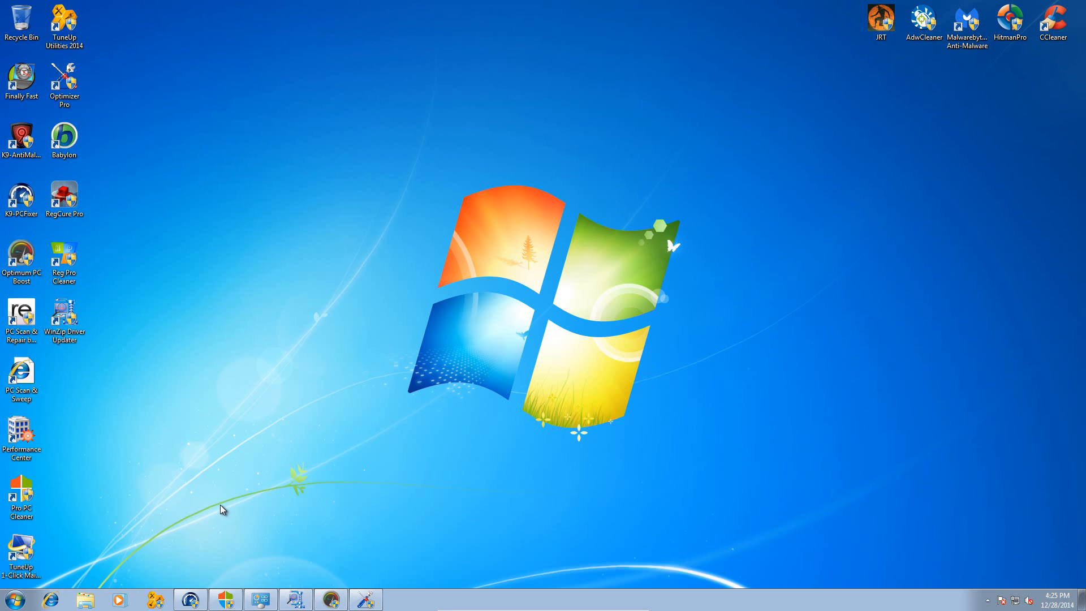
# - Open the list of installed programs from Computer, enlarge the window to review all entries, and close it
pyautogui.click(14, 600)
pyautogui.click(193, 466)
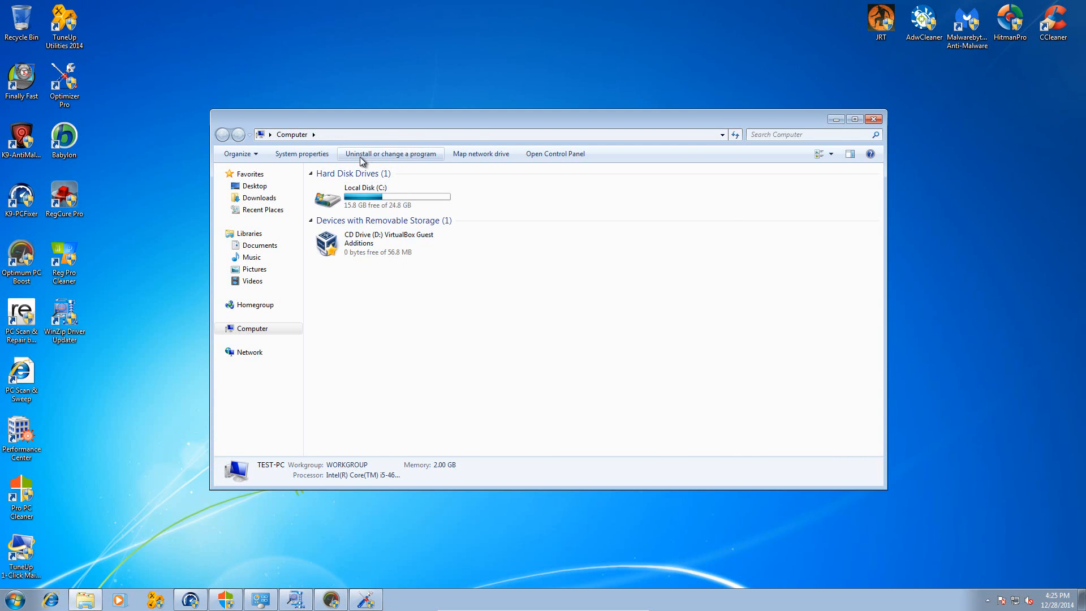
pyautogui.click(362, 159)
pyautogui.moveTo(443, 118); pyautogui.dragTo(425, 52)
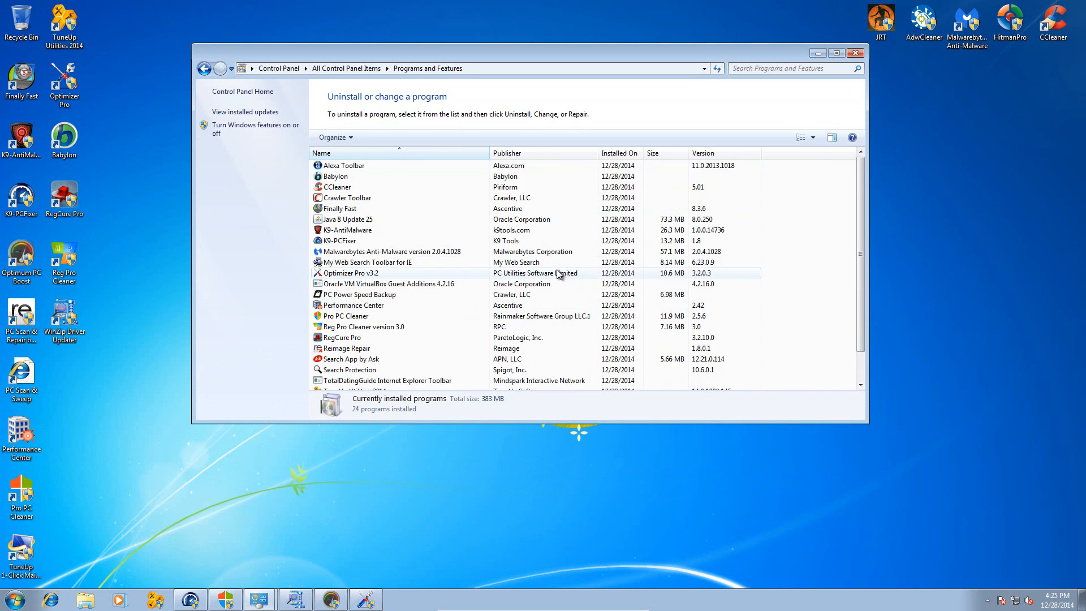
pyautogui.moveTo(867, 420); pyautogui.dragTo(944, 495)
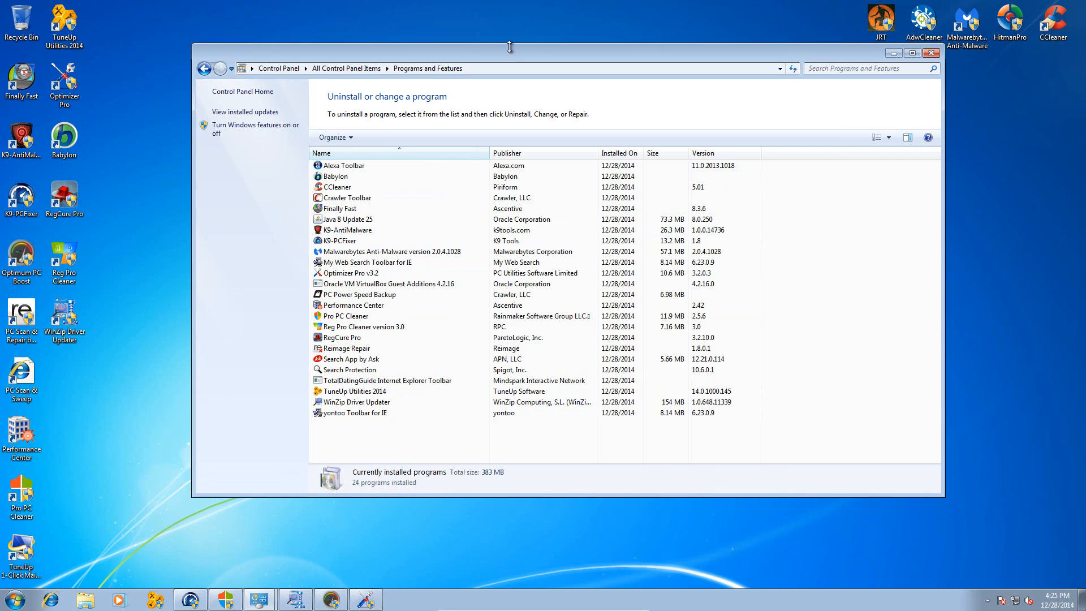
pyautogui.moveTo(508, 56); pyautogui.dragTo(448, 58)
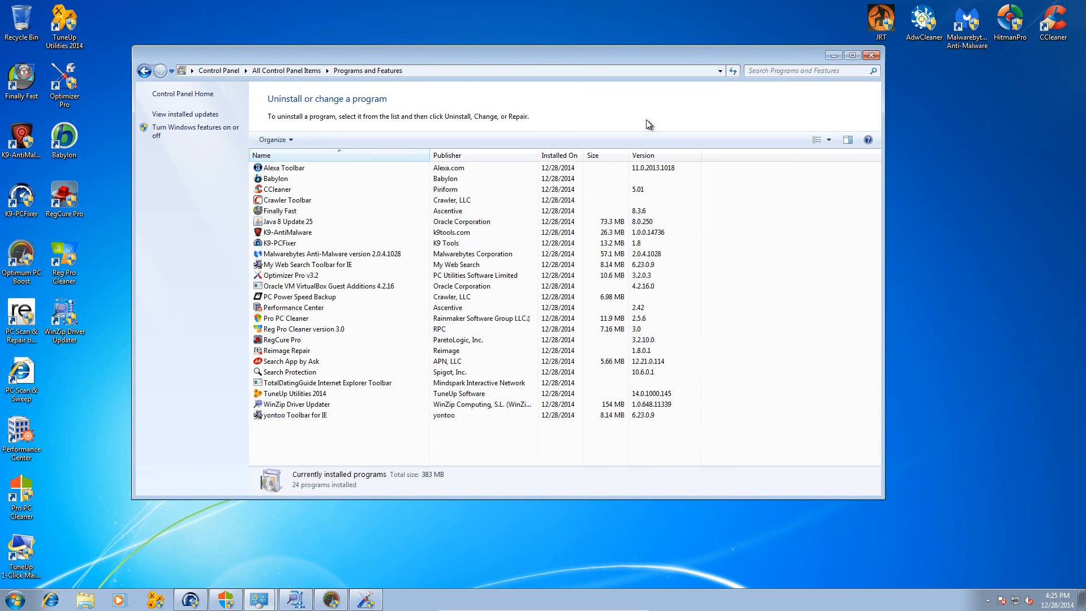
pyautogui.click(869, 56)
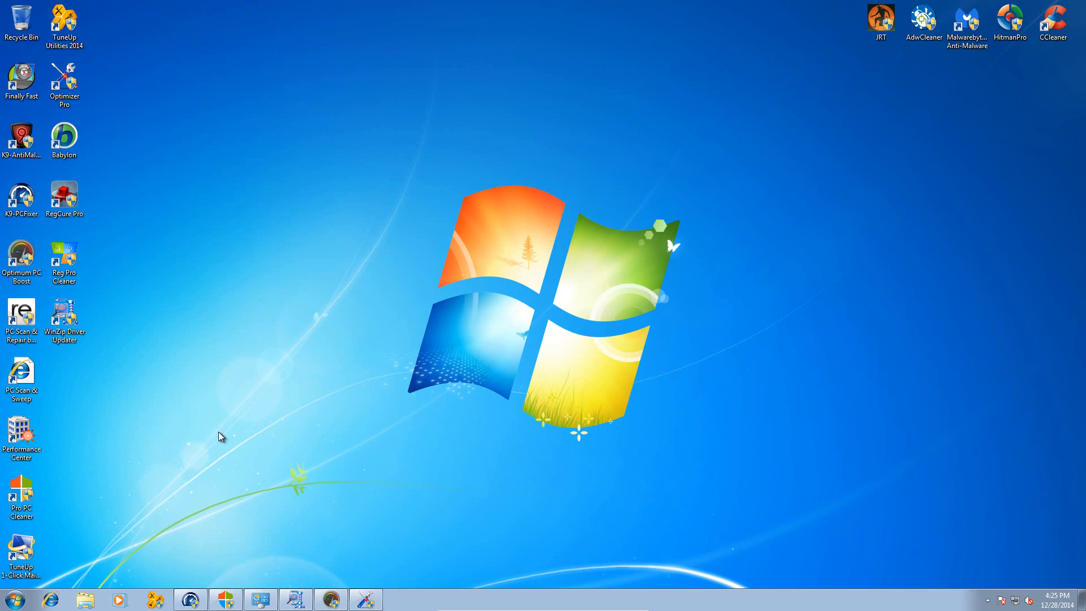
# - Open Internet Explorer to inspect its start page and added toolbars, and close the browser
pyautogui.click(50, 600)
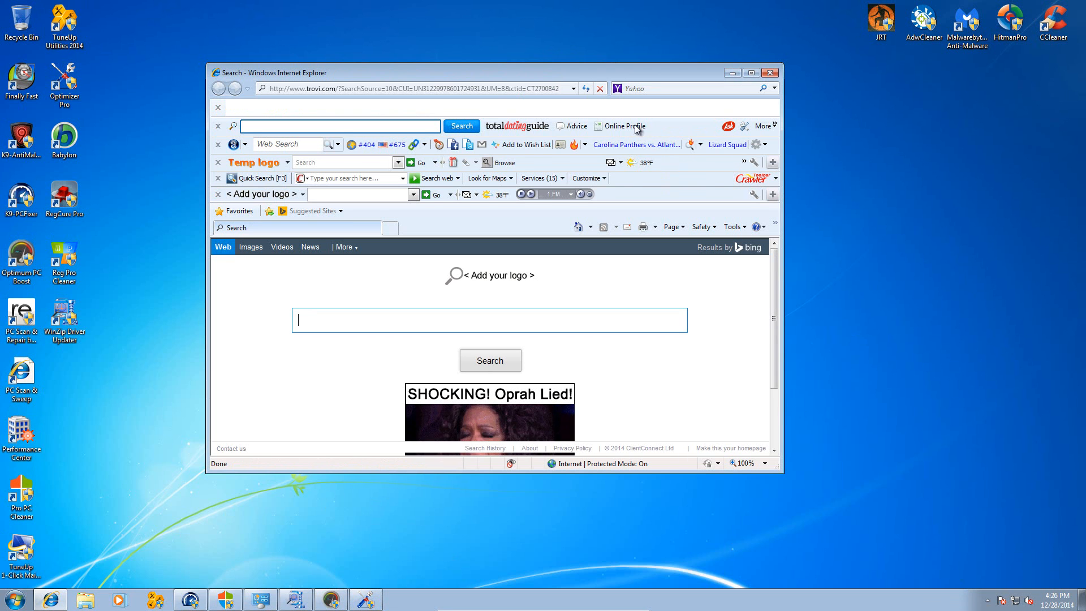
pyautogui.moveTo(572, 76); pyautogui.dragTo(572, 51)
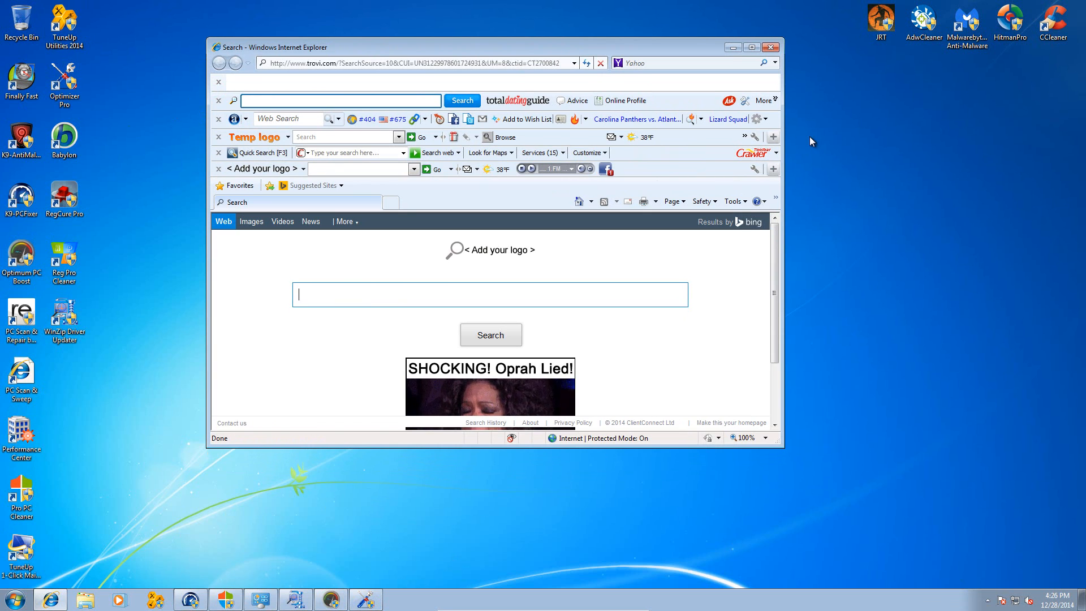
pyautogui.click(771, 48)
pyautogui.moveTo(857, 97); pyautogui.dragTo(936, 2)
pyautogui.moveTo(871, 18); pyautogui.dragTo(471, 188)
pyautogui.click(450, 134)
pyautogui.moveTo(492, 207)
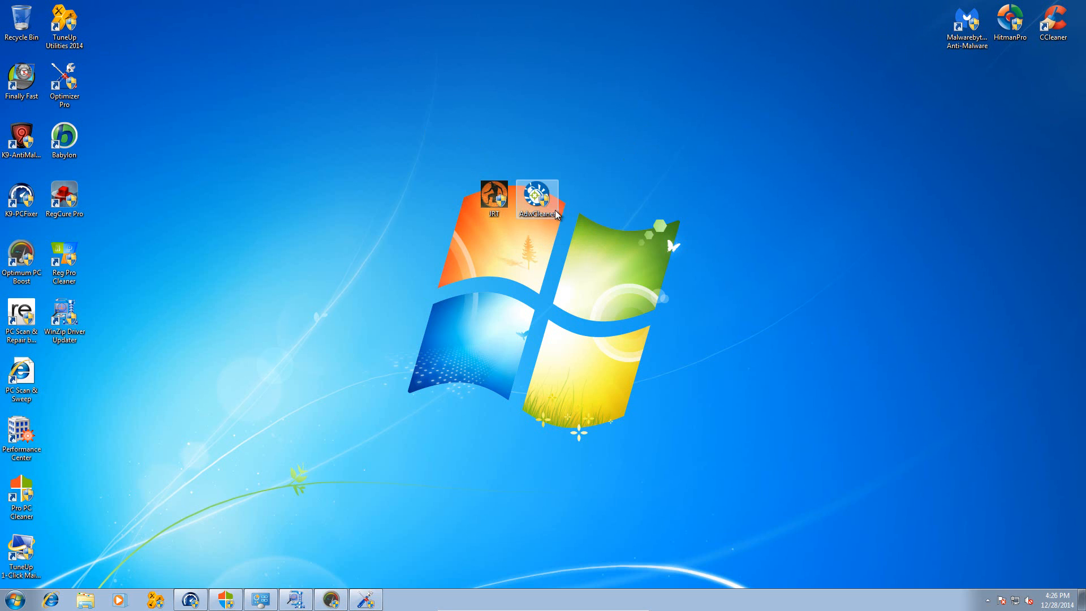
pyautogui.moveTo(613, 141); pyautogui.dragTo(427, 251)
pyautogui.click(428, 251)
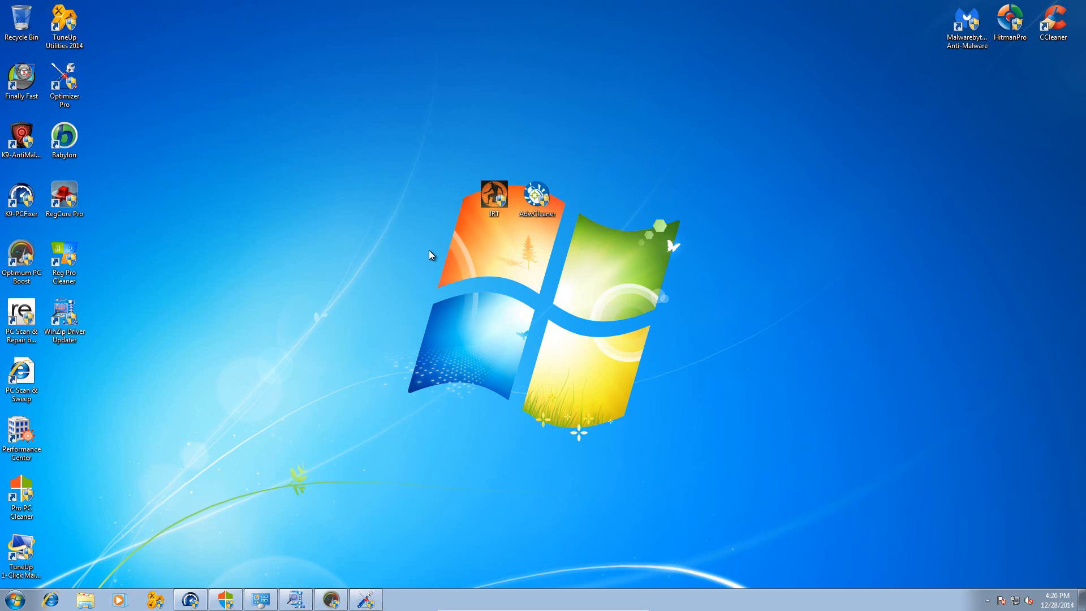
pyautogui.moveTo(484, 209); pyautogui.dragTo(775, 51)
pyautogui.moveTo(414, 250); pyautogui.dragTo(595, 204)
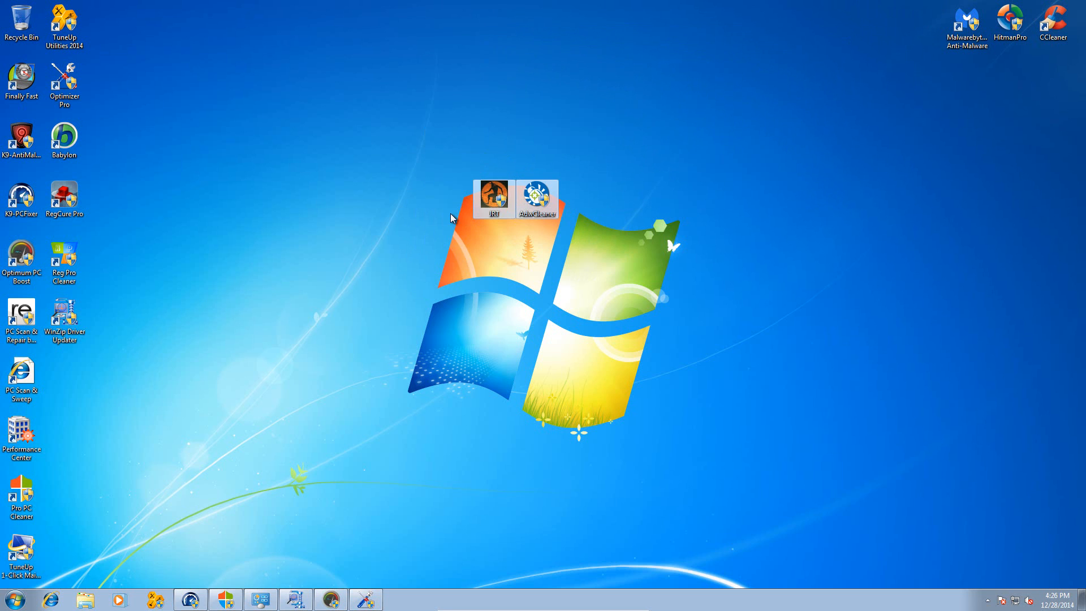
pyautogui.moveTo(487, 209); pyautogui.dragTo(846, 33)
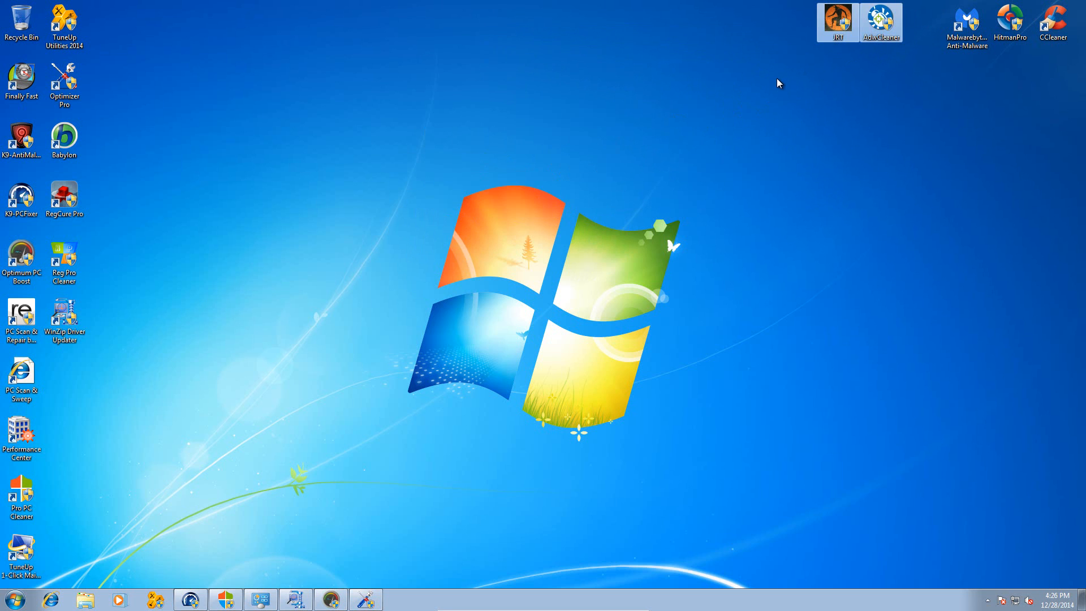
pyautogui.click(805, 85)
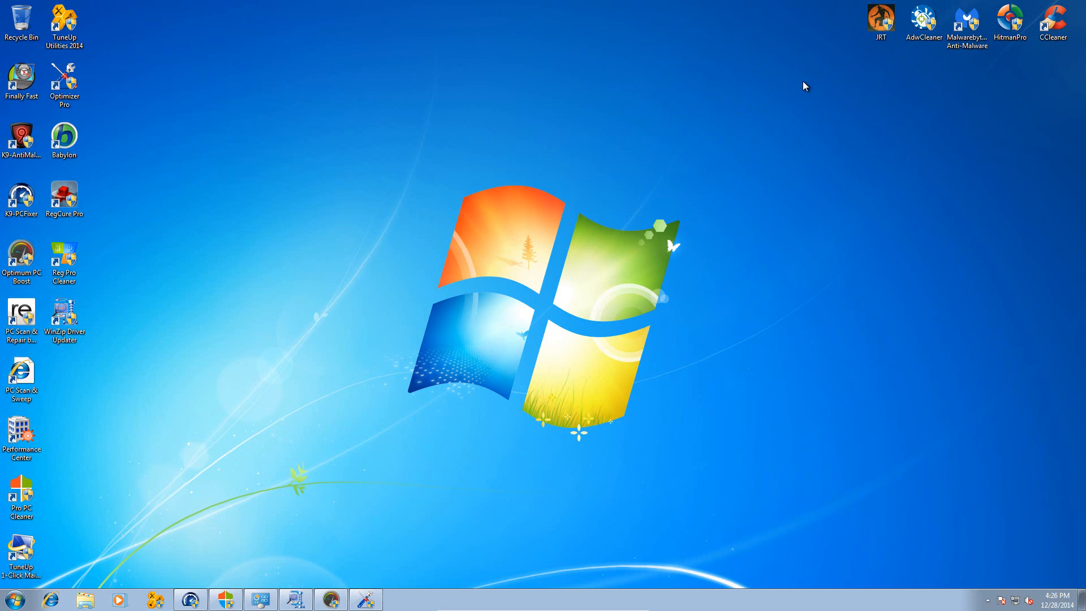
# - Run JRT with administrator permission and start its junkware removal scan
pyautogui.doubleClick(882, 16)
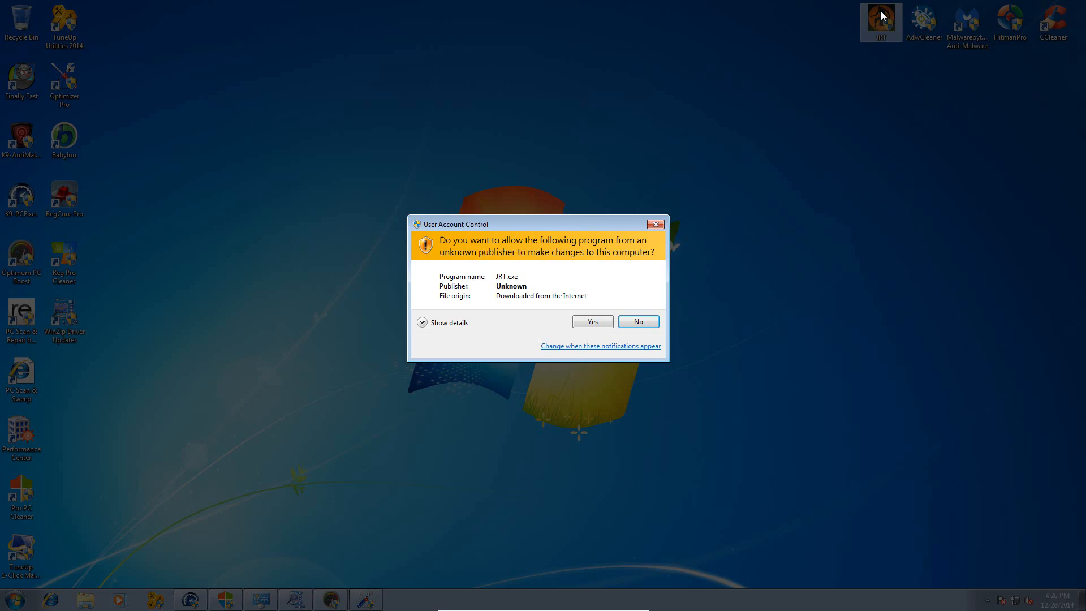
pyautogui.click(592, 322)
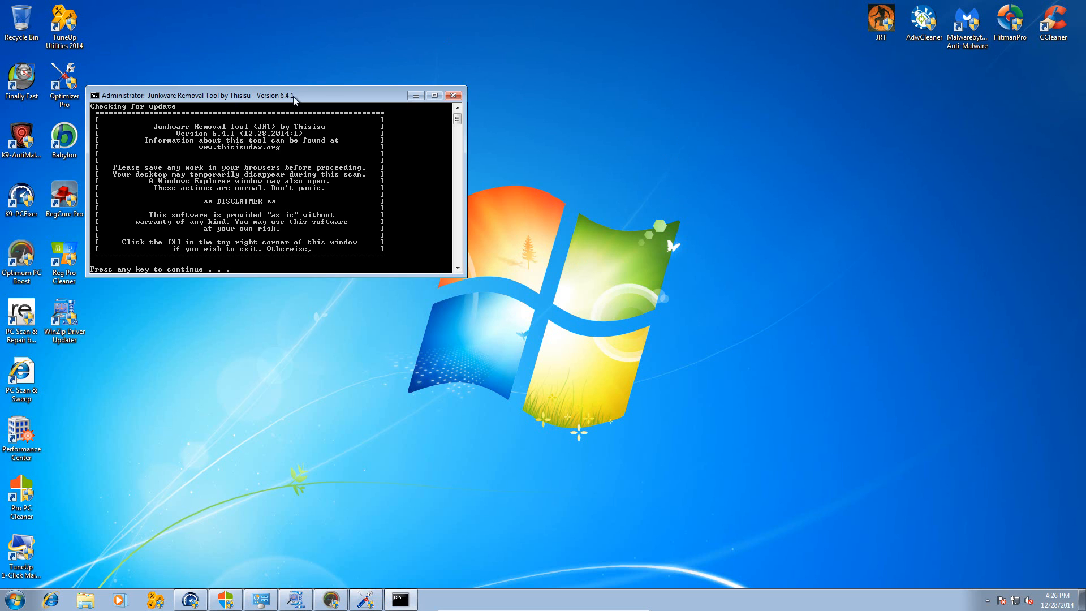
pyautogui.moveTo(293, 96); pyautogui.dragTo(355, 66)
pyautogui.press('Return')
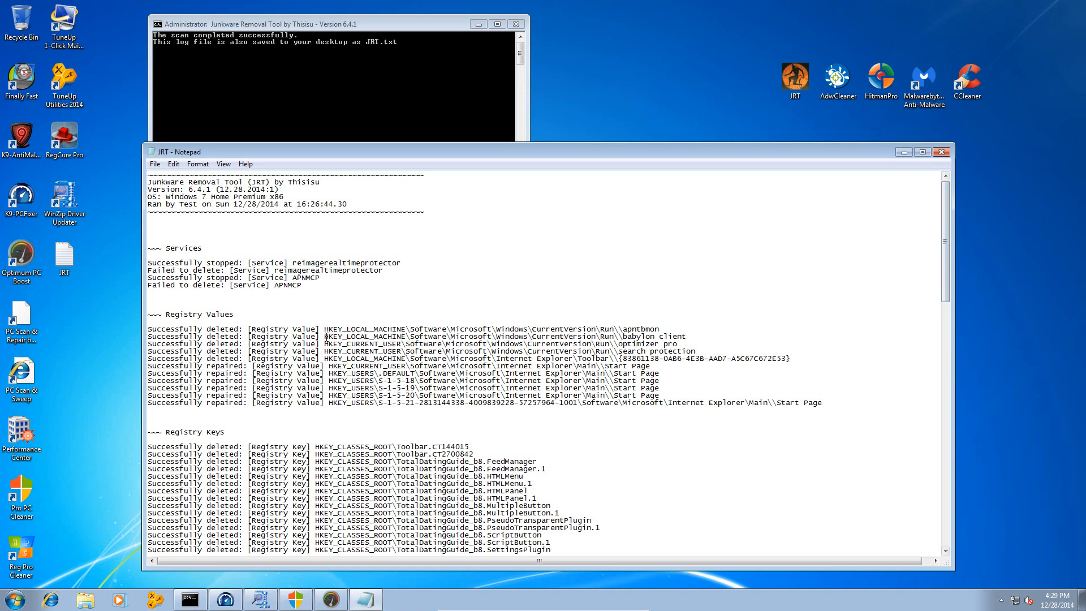
# - Review the services and registry entries in the JRT log, and return to the desktop
pyautogui.moveTo(204, 152); pyautogui.dragTo(215, 90)
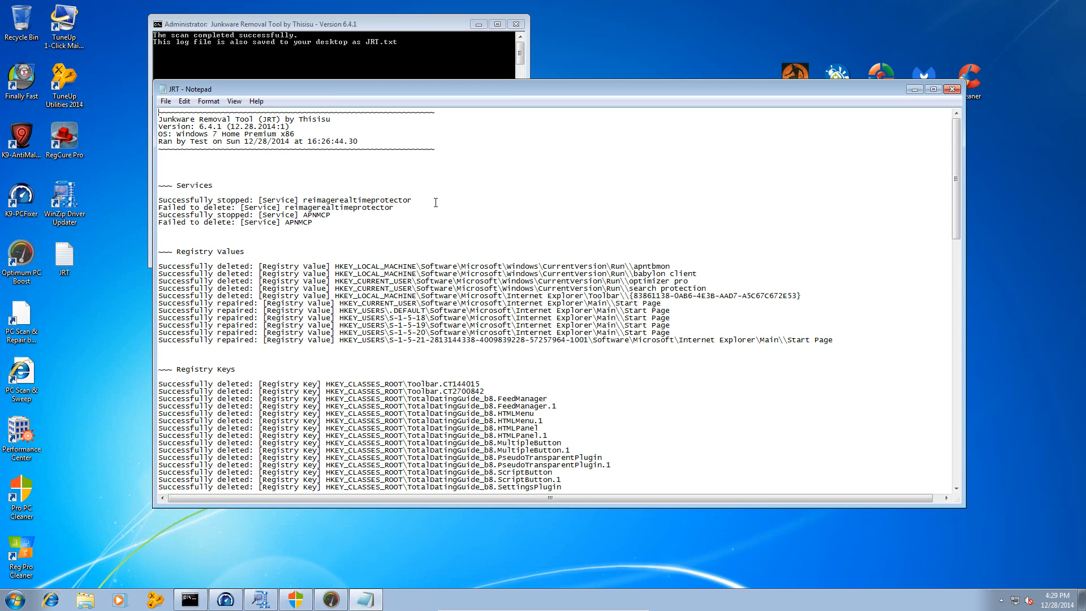
pyautogui.moveTo(955, 179); pyautogui.dragTo(987, 90)
pyautogui.press('super+d')
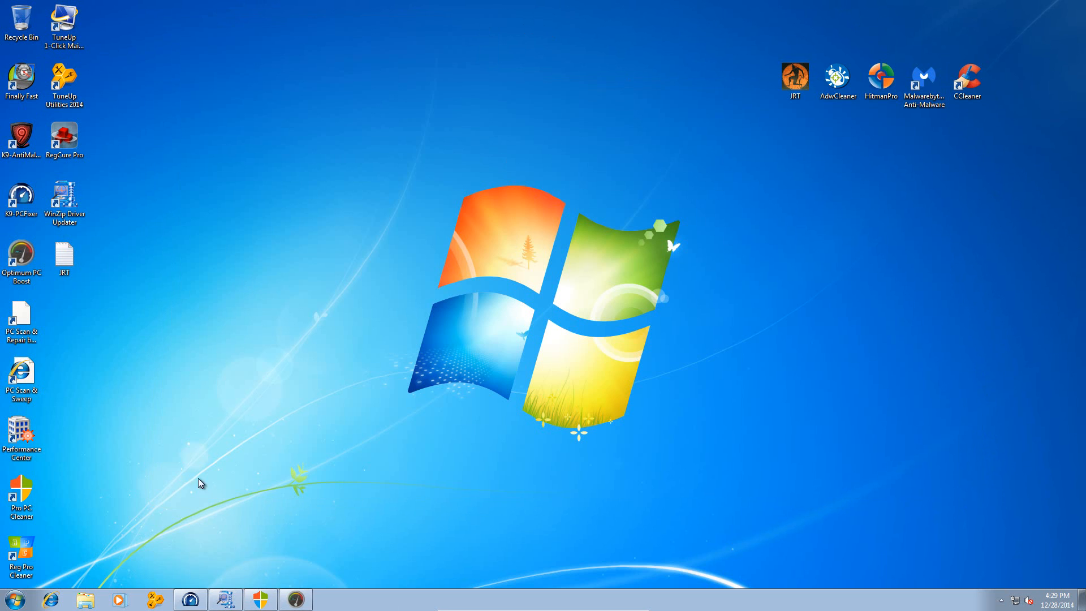
# - Move the AdwCleaner icon to open desktop space, launch the program with administrator permission, and start a scan
pyautogui.click(839, 76)
pyautogui.moveTo(842, 75); pyautogui.dragTo(580, 137)
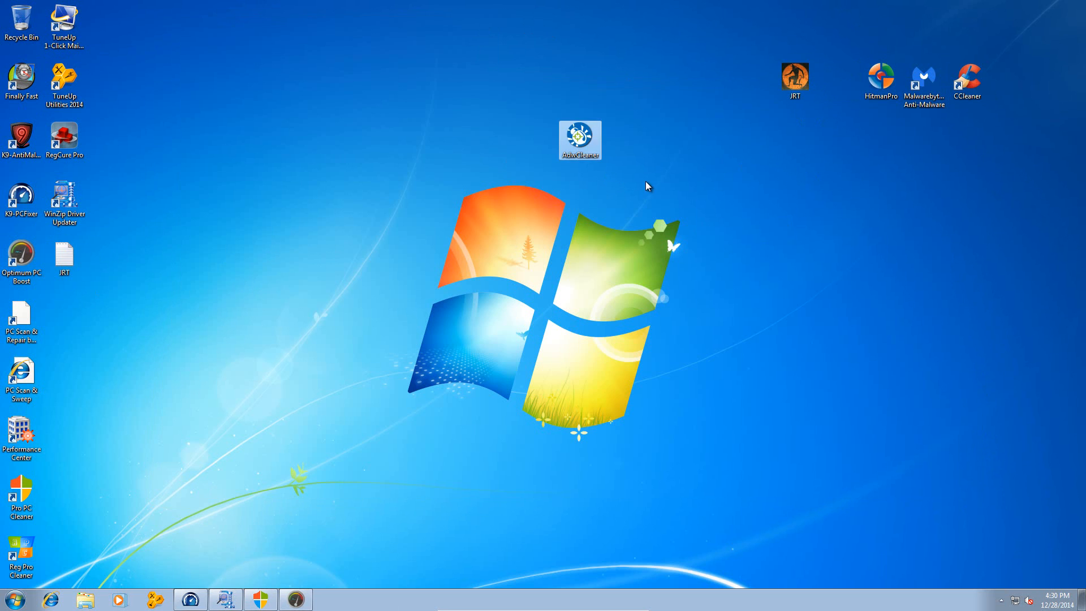
pyautogui.doubleClick(578, 142)
pyautogui.click(573, 310)
pyautogui.click(502, 368)
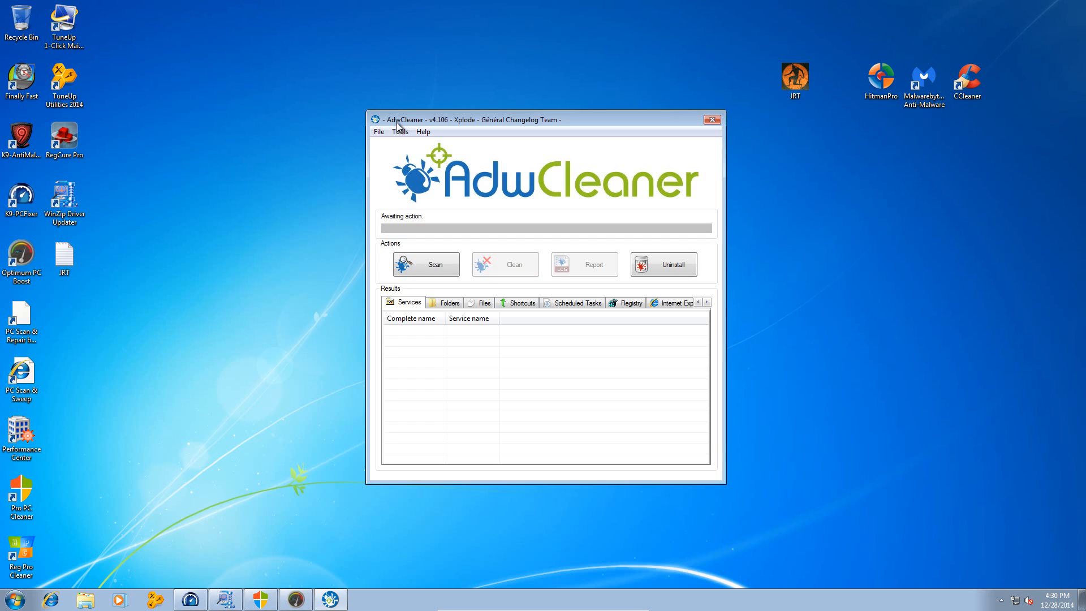
pyautogui.click(413, 266)
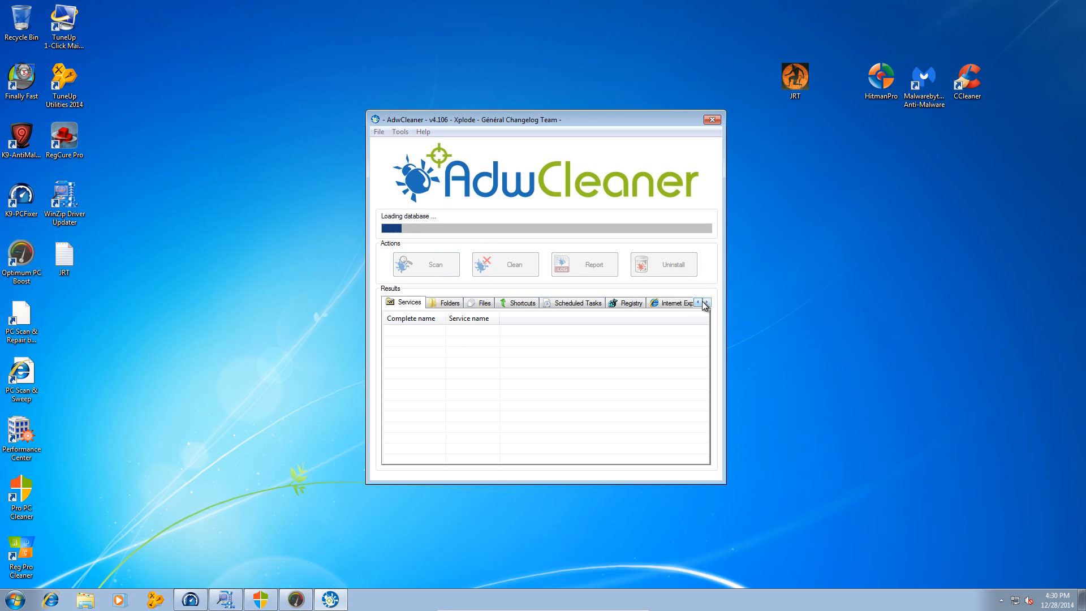
pyautogui.moveTo(445, 120); pyautogui.dragTo(450, 102)
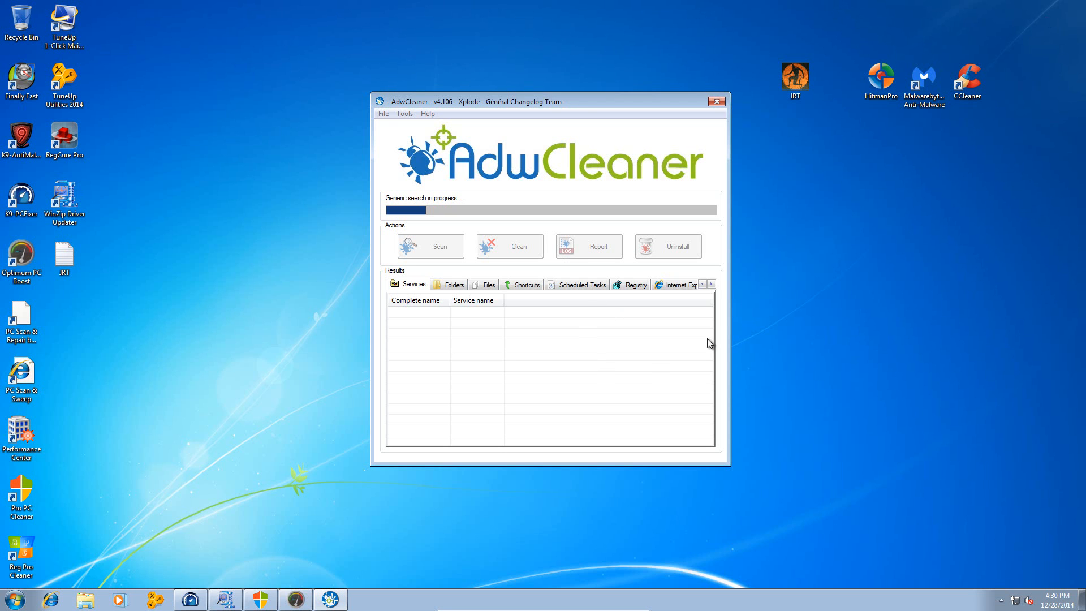
# - Rearrange the desktop icons into a row in the order Malwarebytes Anti-Malware, HitmanPro, CCleaner
pyautogui.moveTo(878, 140); pyautogui.dragTo(967, 44)
pyautogui.click(918, 121)
pyautogui.moveTo(919, 86); pyautogui.dragTo(918, 204)
pyautogui.moveTo(880, 82); pyautogui.dragTo(967, 203)
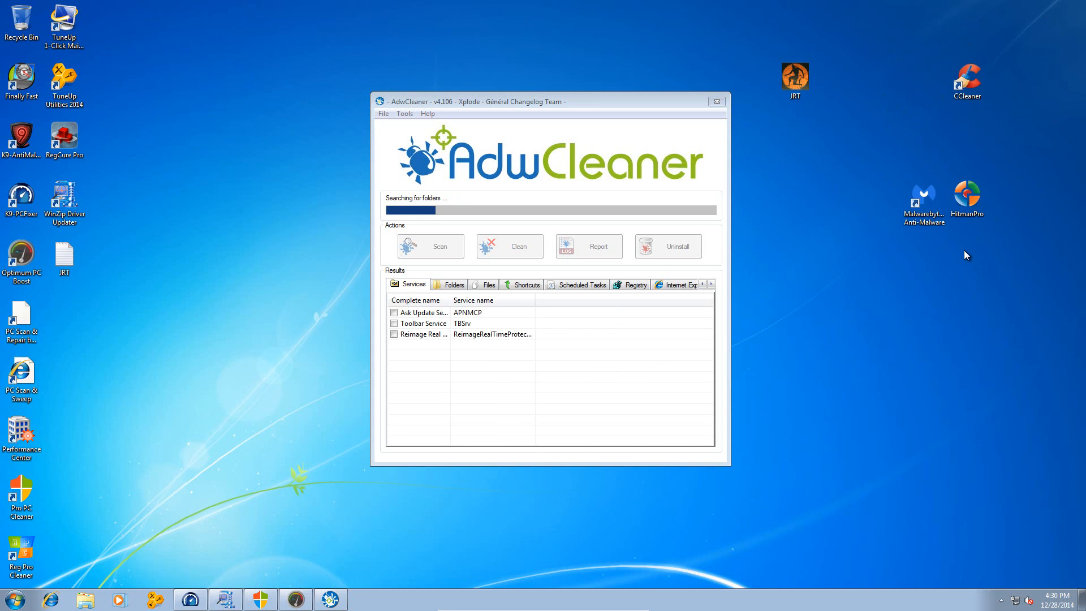
pyautogui.moveTo(895, 250); pyautogui.dragTo(1029, 177)
pyautogui.click(1024, 241)
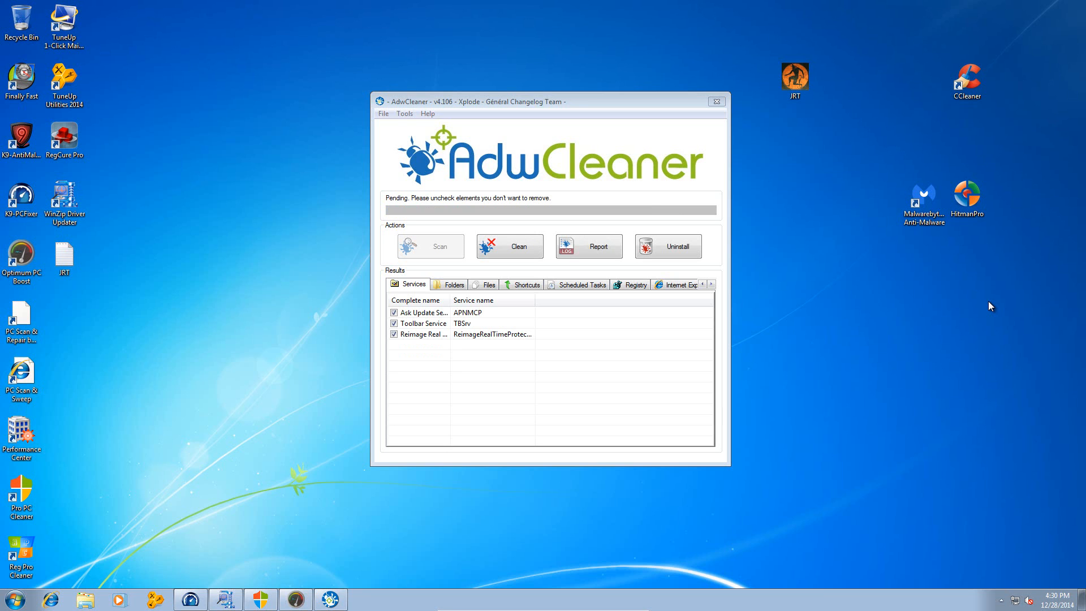
pyautogui.moveTo(970, 83); pyautogui.dragTo(1057, 82)
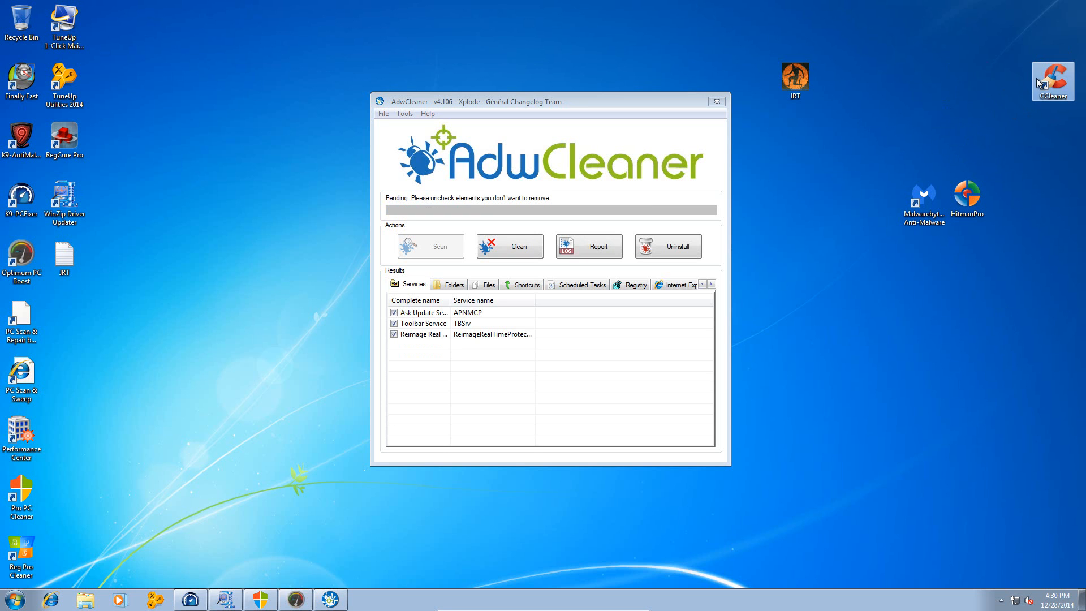
pyautogui.moveTo(999, 276); pyautogui.dragTo(949, 111)
pyautogui.click(965, 209)
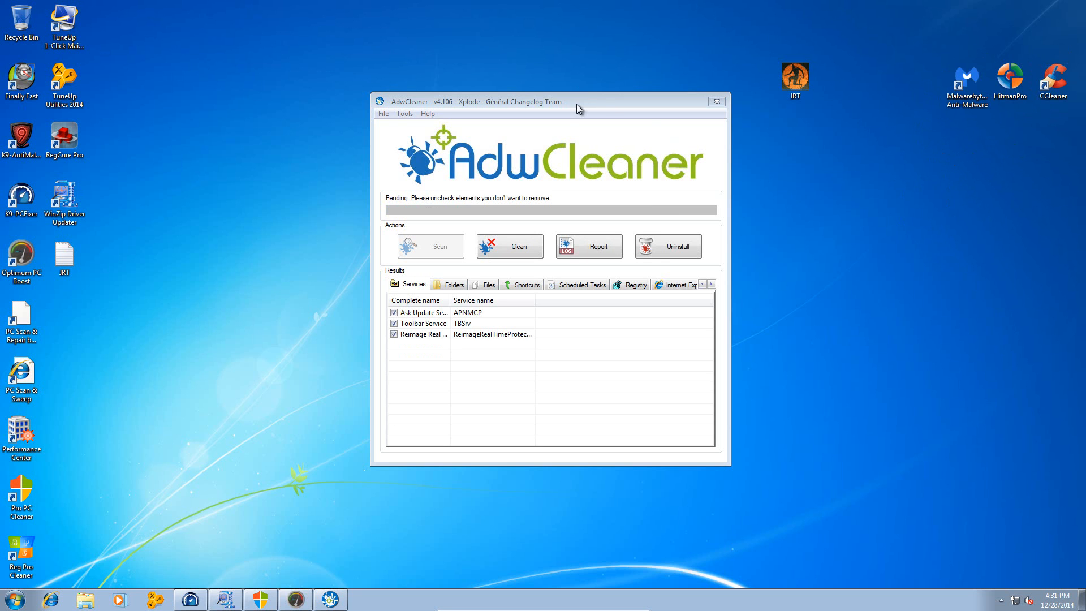
# - Examine the AdwCleaner scan results across the folders, files, shortcuts, scheduled tasks, registry and browser categories
pyautogui.moveTo(575, 104); pyautogui.dragTo(574, 75)
pyautogui.click(453, 256)
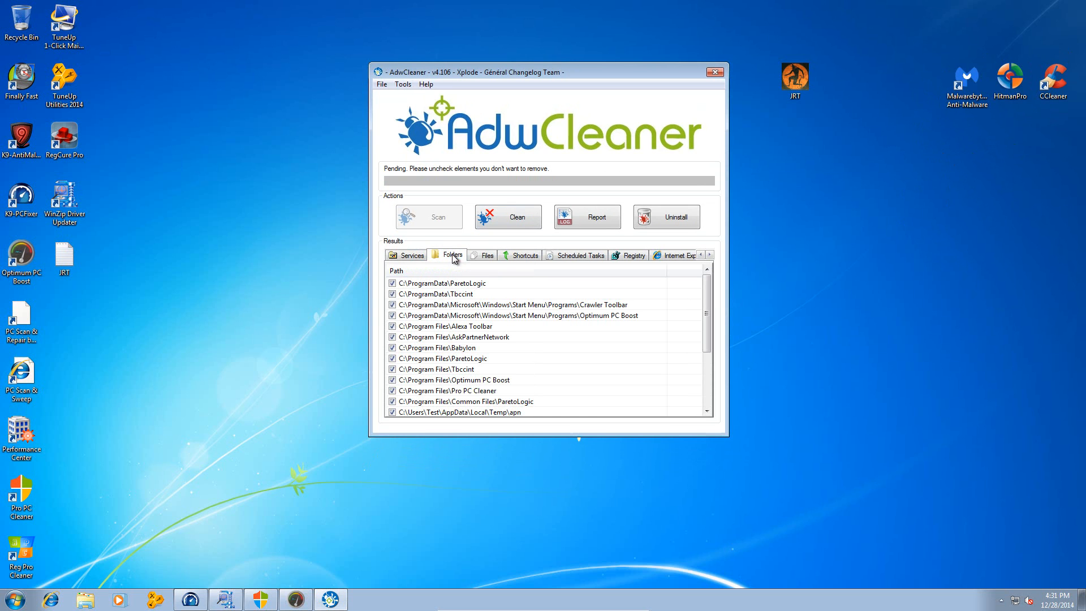
pyautogui.click(488, 257)
pyautogui.click(526, 259)
pyautogui.click(561, 259)
pyautogui.click(615, 257)
pyautogui.click(659, 258)
pyautogui.click(403, 259)
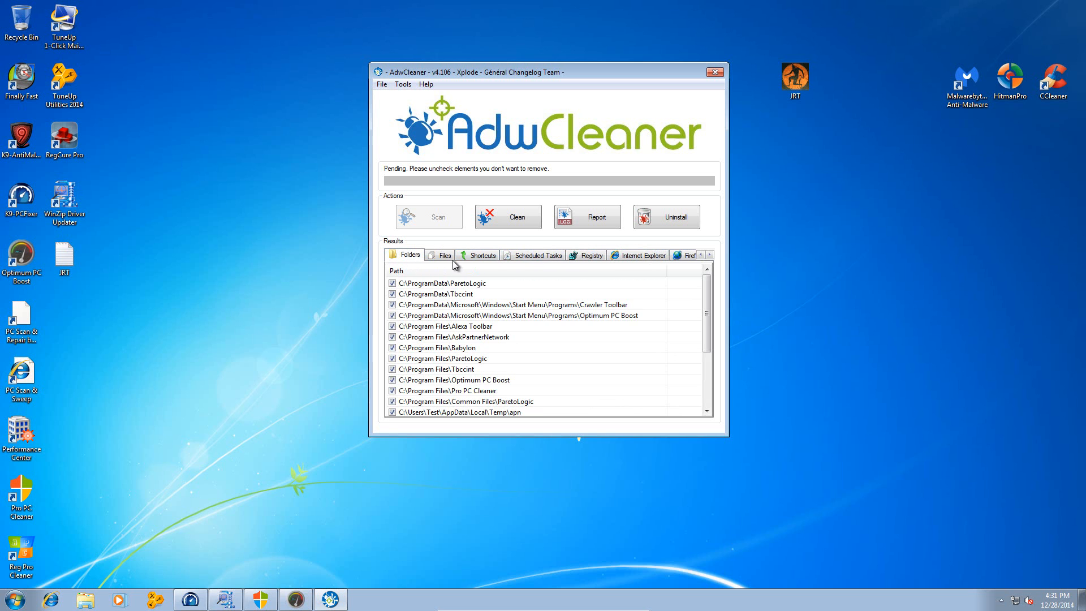
# - Clean all checked AdwCleaner detections, agreeing to close all programs and dismissing the information notice about unwanted programs
pyautogui.click(510, 224)
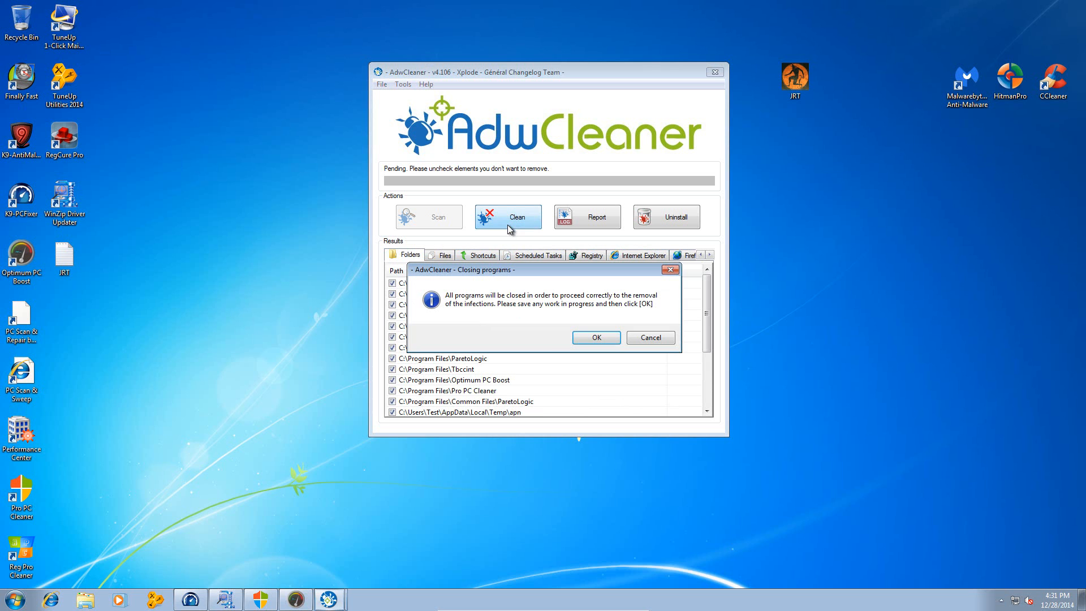
pyautogui.click(607, 337)
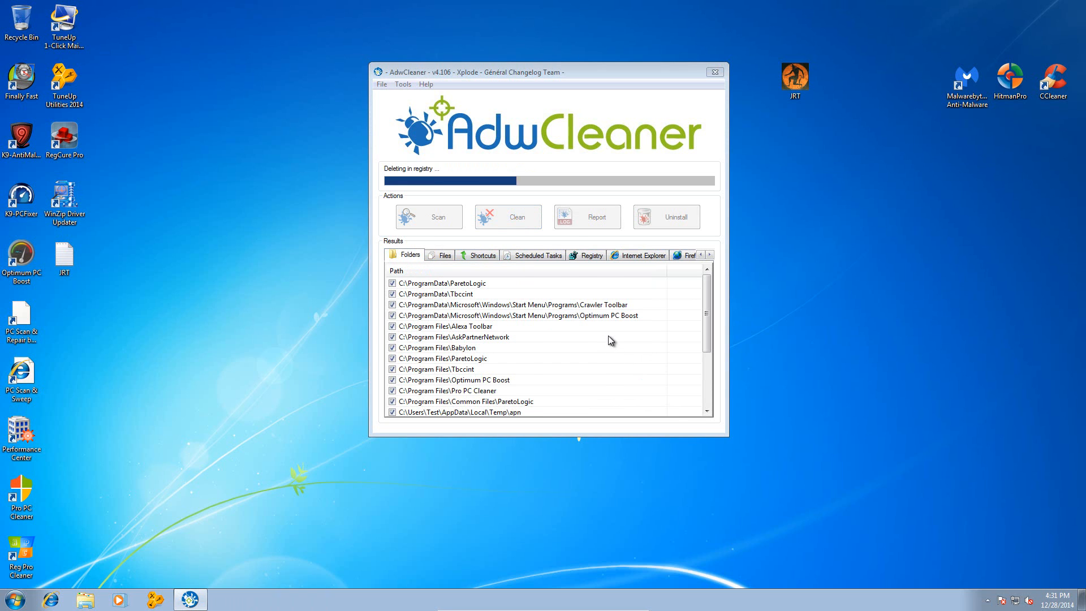
pyautogui.moveTo(521, 212); pyautogui.dragTo(521, 201)
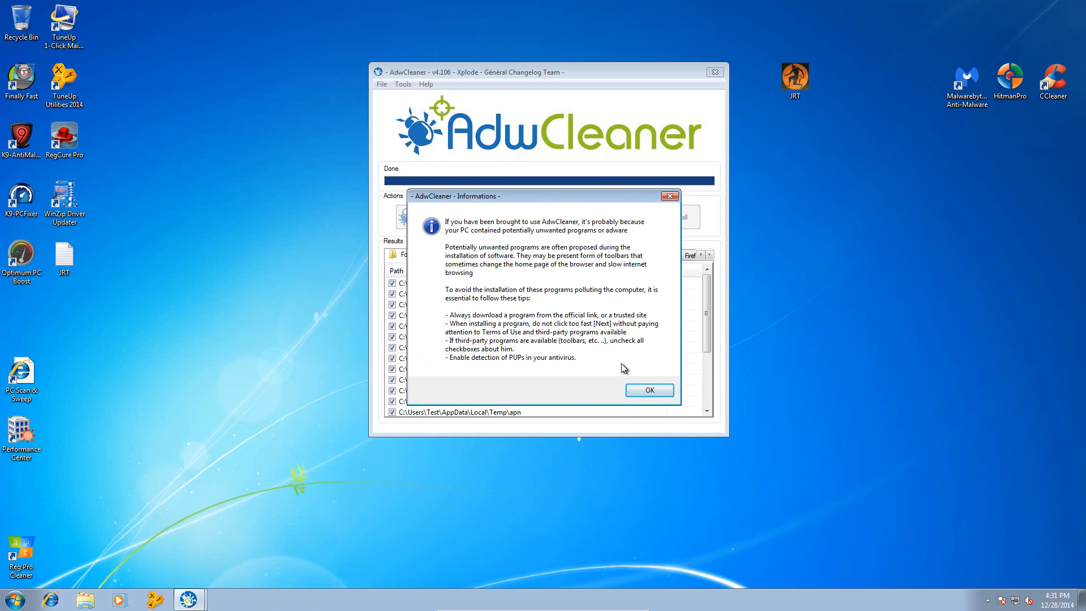
pyautogui.click(652, 392)
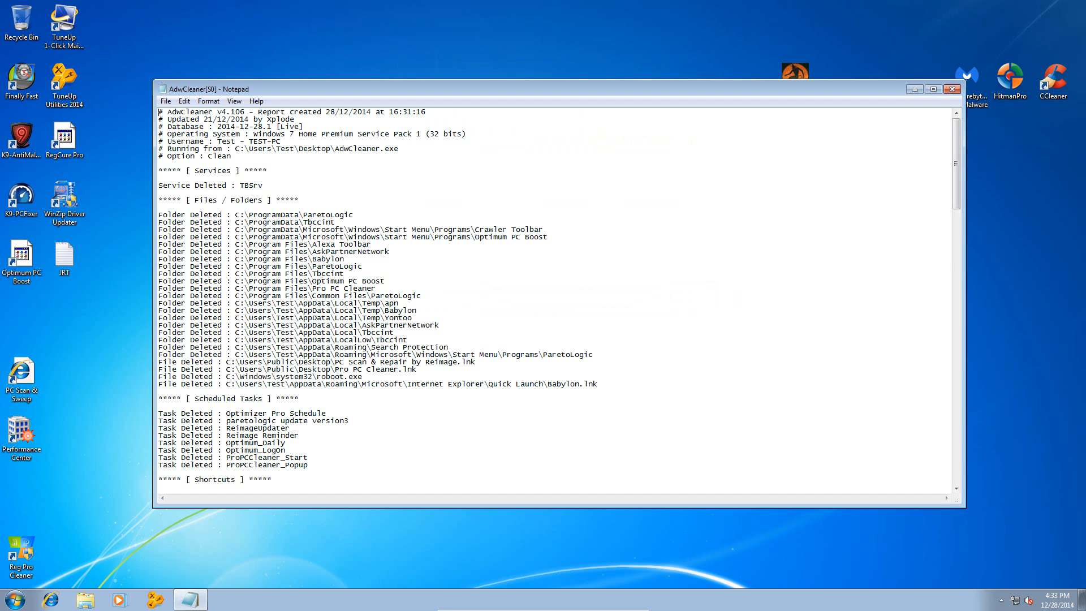
# - Read through the AdwCleaner[S0] report of deleted services, folders, tasks and registry keys to its end
pyautogui.moveTo(227, 86); pyautogui.dragTo(213, 56)
pyautogui.scroll(-3, 717, 201)
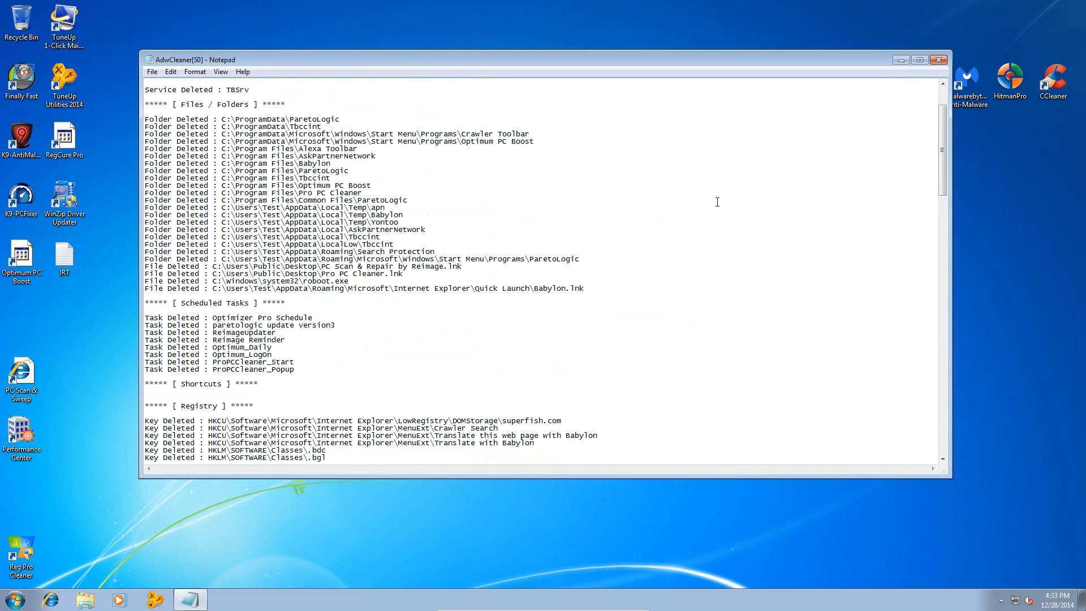
pyautogui.scroll(-17, 233, 181)
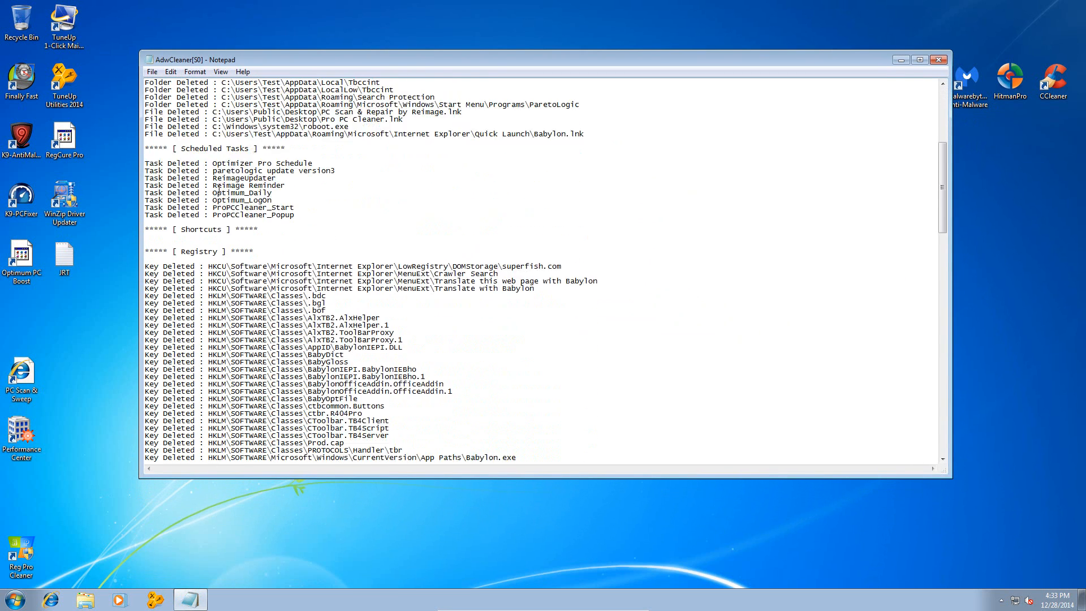
pyautogui.scroll(-20, 233, 224)
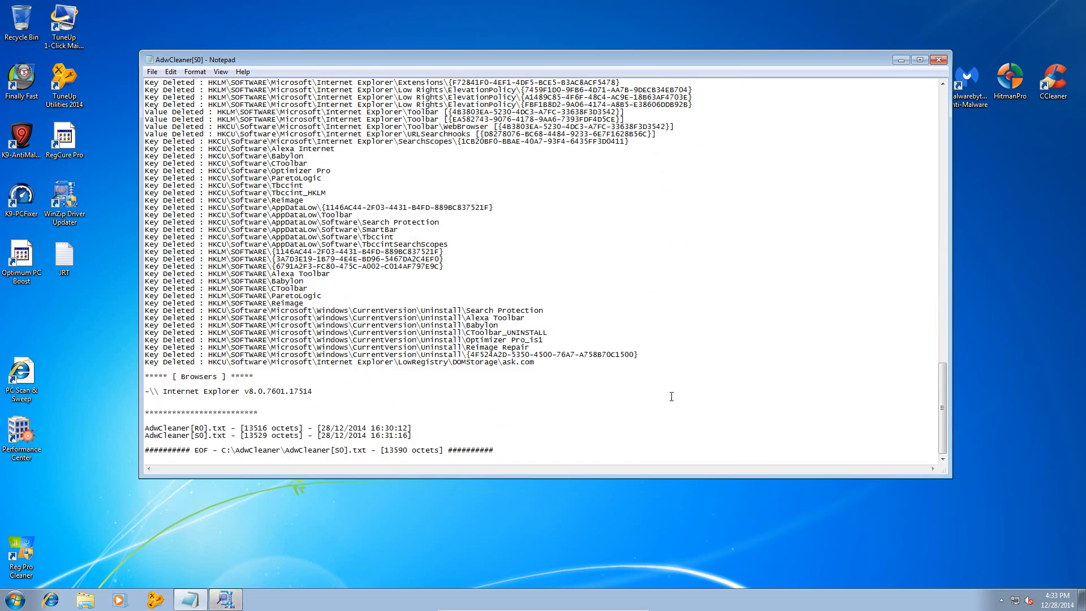
# - Review the AdwCleaner[S0] report back to its beginning, dismiss the Finally Fast alerts, and close the report
pyautogui.scroll(20, 663, 394)
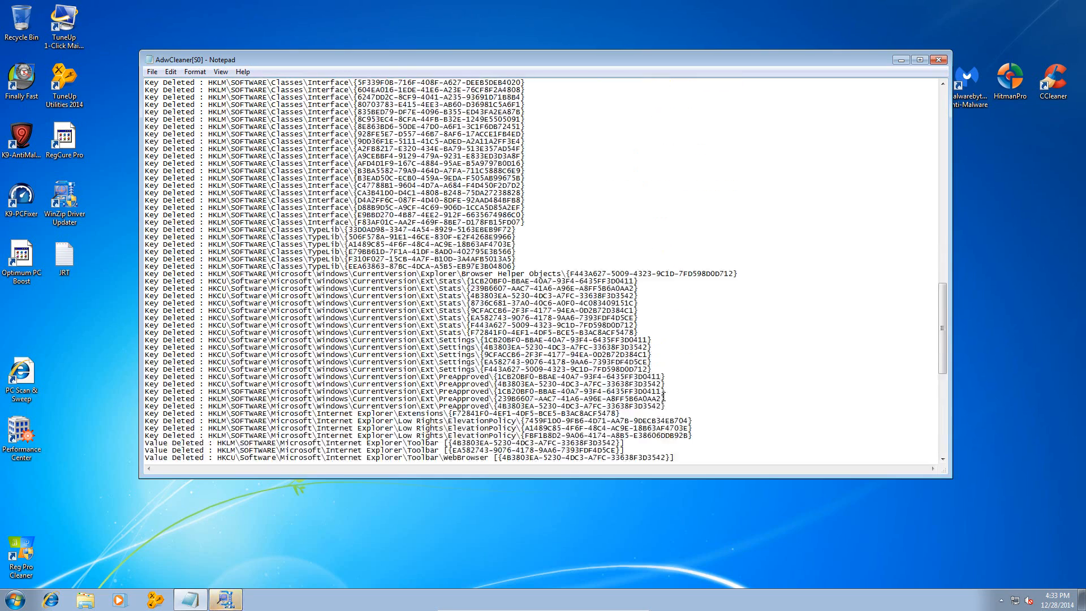
pyautogui.scroll(20, 663, 396)
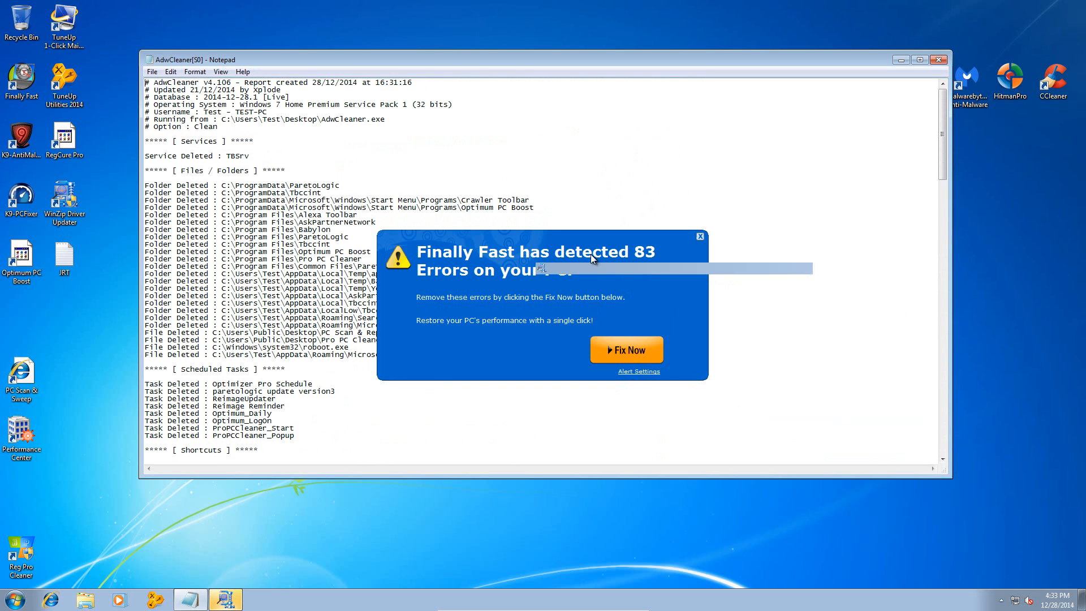
pyautogui.click(996, 568)
pyautogui.click(700, 236)
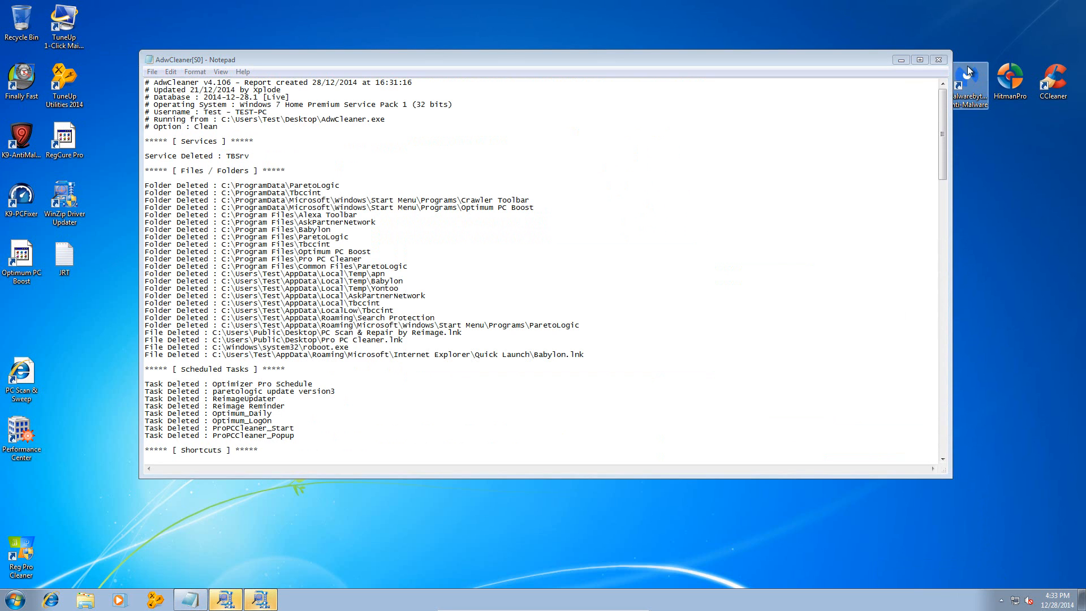
pyautogui.click(938, 61)
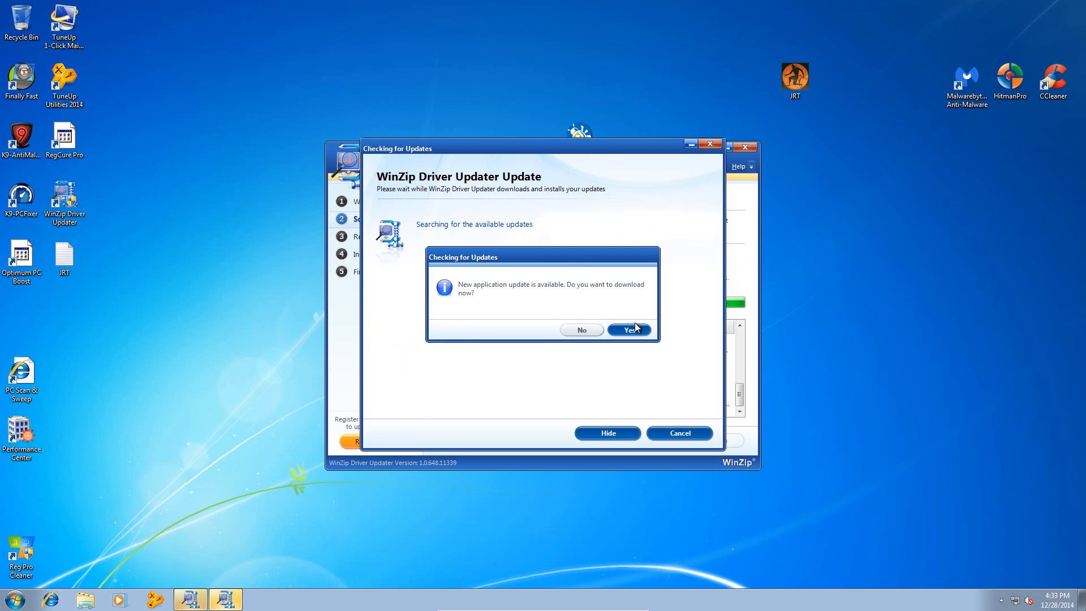
# - Dismiss the WinZip Driver Updater scan notice and decline its application update
pyautogui.click(635, 326)
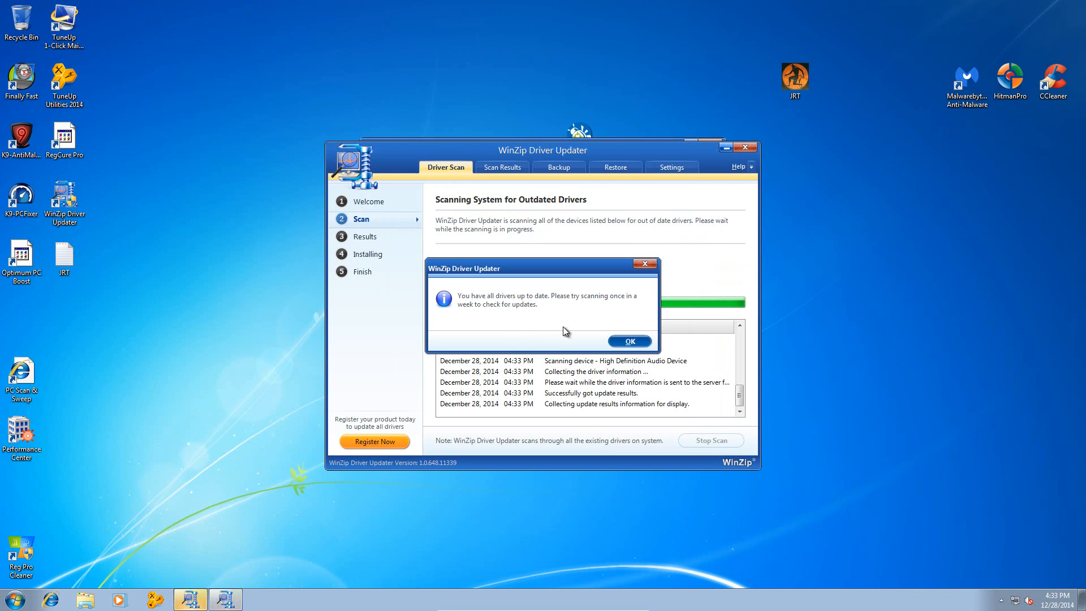
pyautogui.click(629, 341)
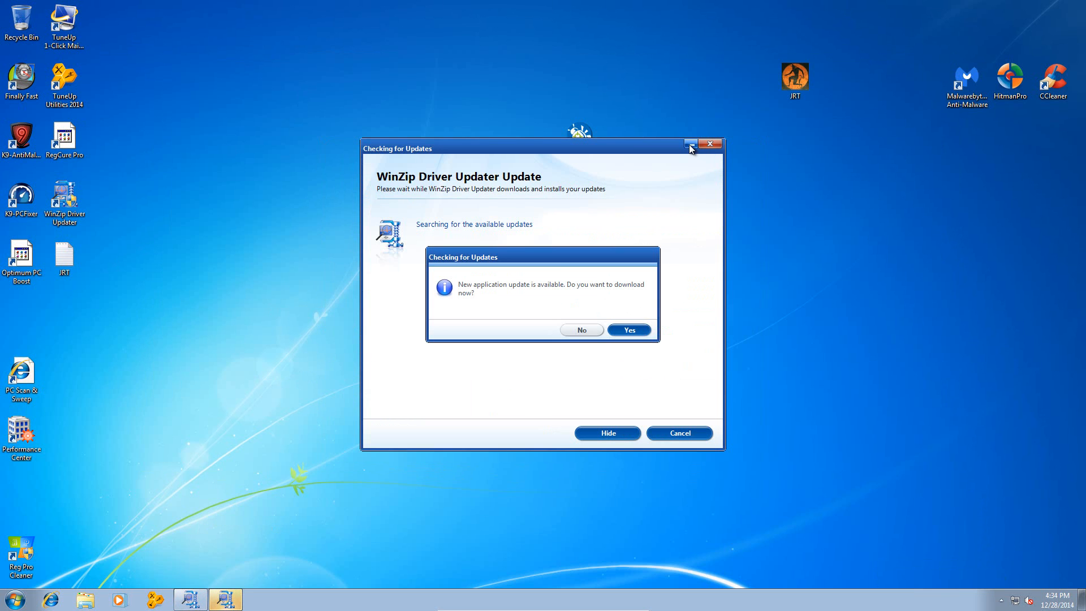
pyautogui.click(576, 333)
# - Open the Control Panel list of installed programs for uninstalling
pyautogui.click(16, 599)
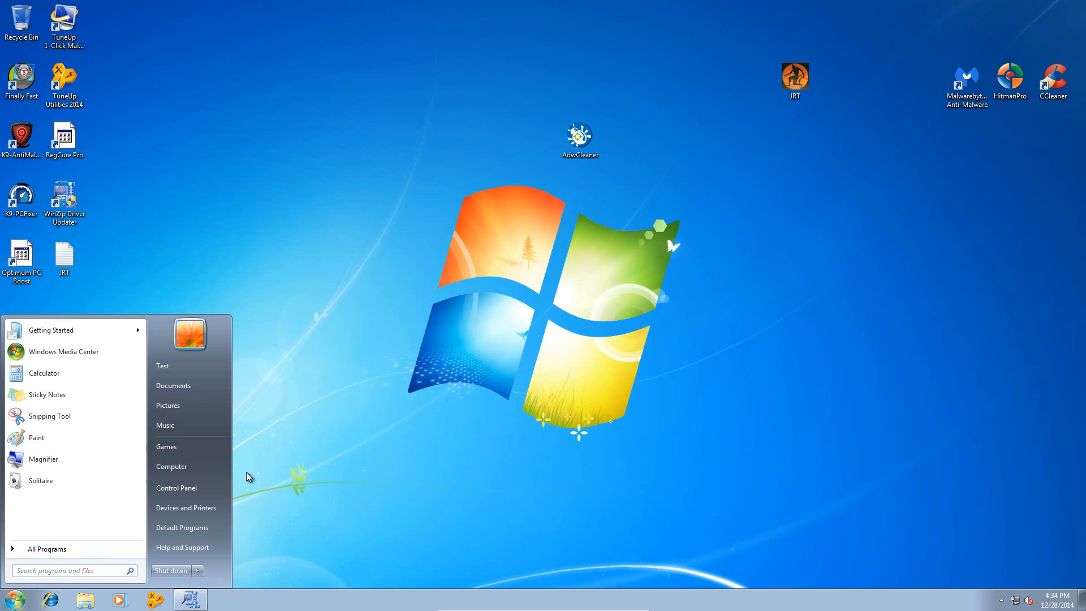
pyautogui.click(209, 487)
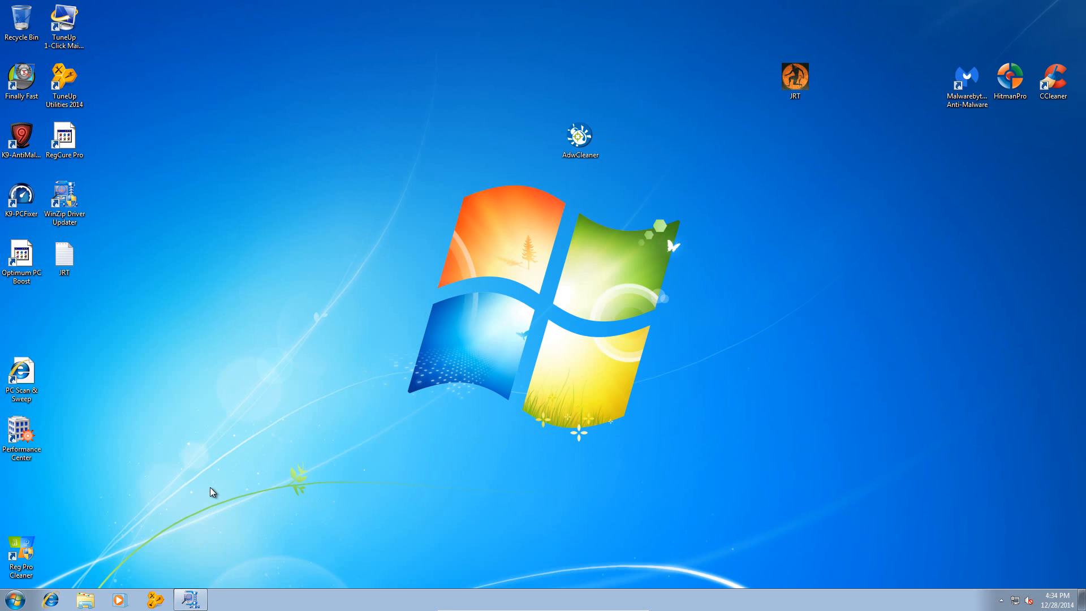
pyautogui.click(365, 260)
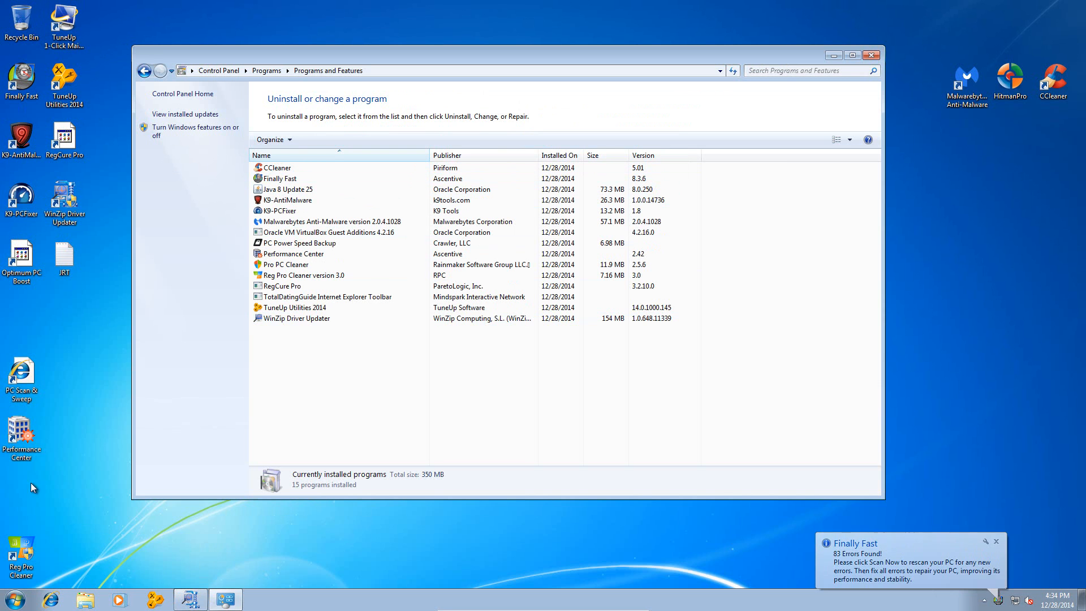
# - Uninstall Finally Fast and complete its uninstall wizard
pyautogui.click(324, 176)
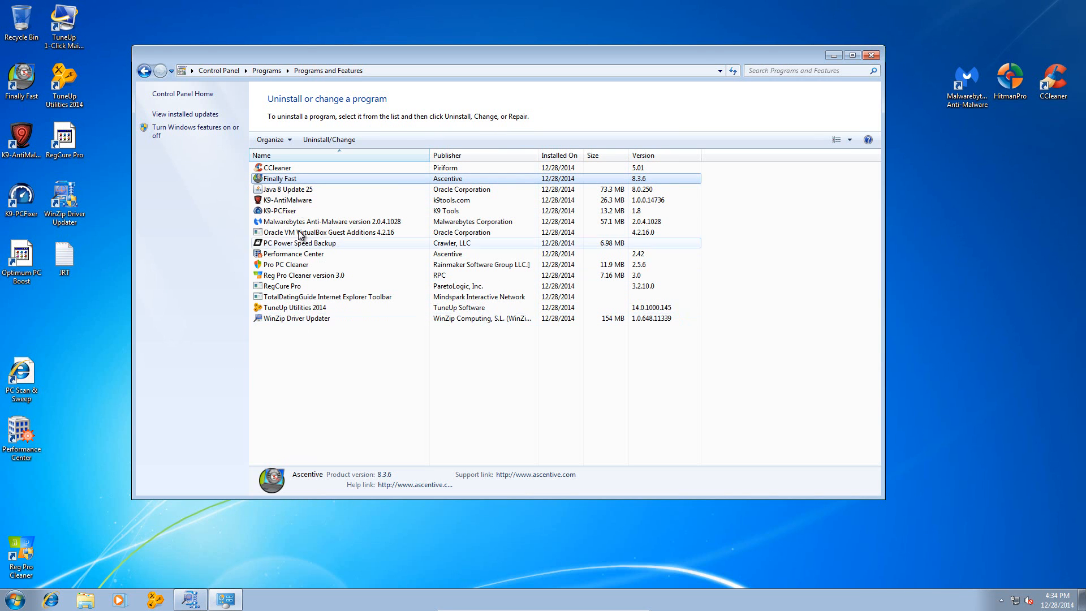
pyautogui.click(324, 141)
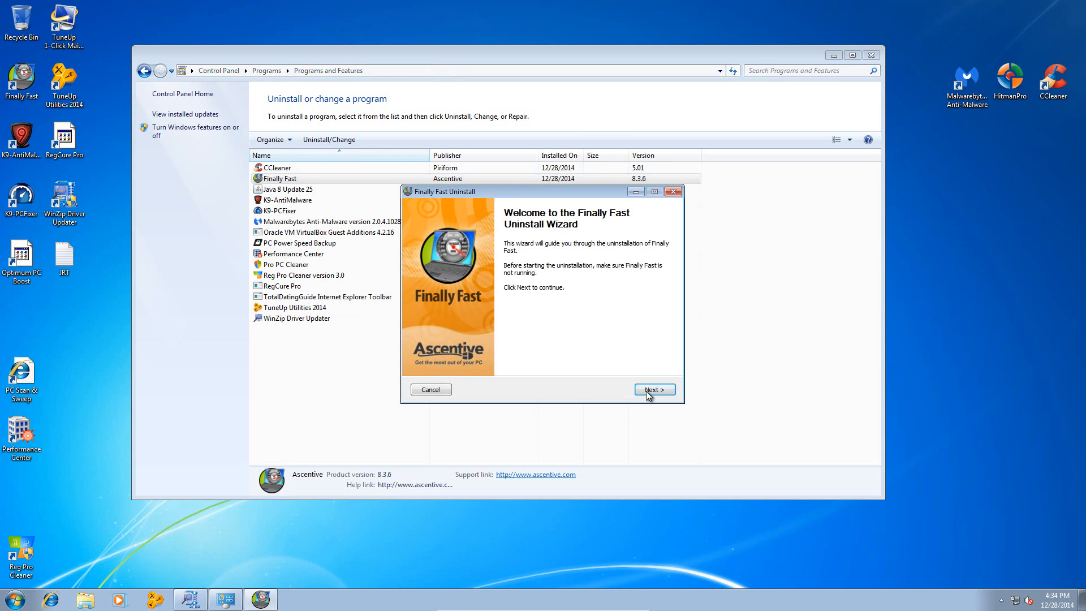
pyautogui.click(654, 390)
pyautogui.click(655, 390)
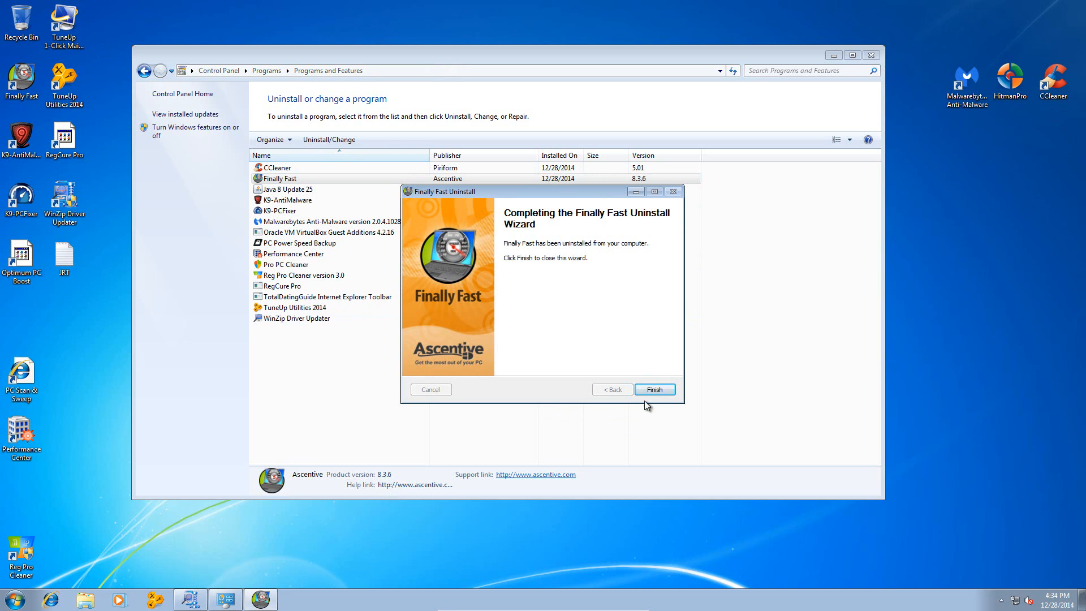
pyautogui.click(655, 390)
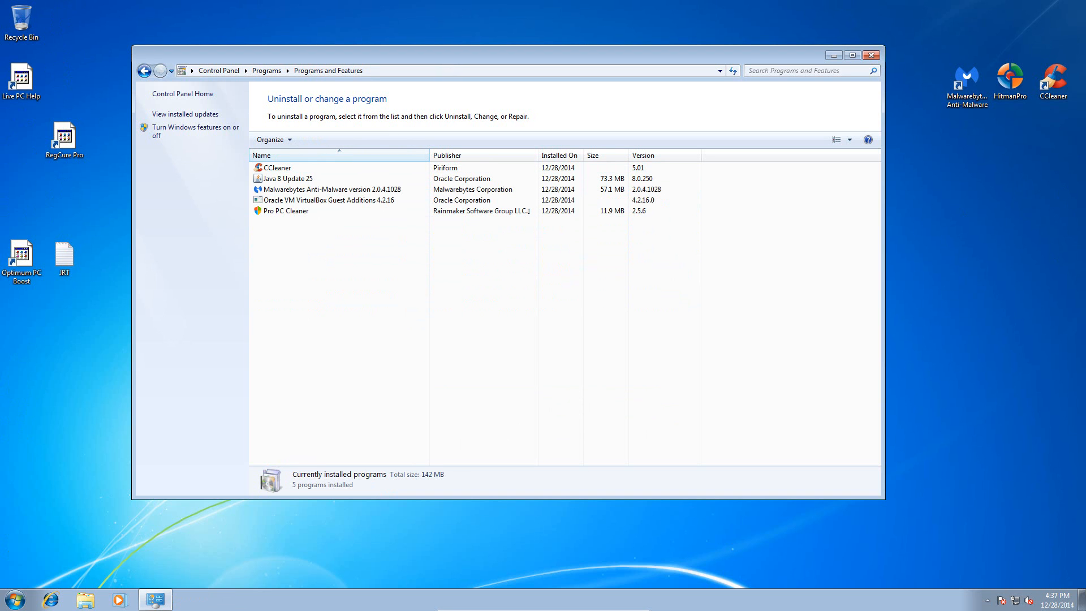
# - Uninstall Pro PC Cleaner from the installed programs list, approve its removal, and close Programs and Features
pyautogui.moveTo(365, 53); pyautogui.dragTo(493, 83)
pyautogui.moveTo(118, 70); pyautogui.dragTo(180, 261)
pyautogui.moveTo(489, 83); pyautogui.dragTo(473, 73)
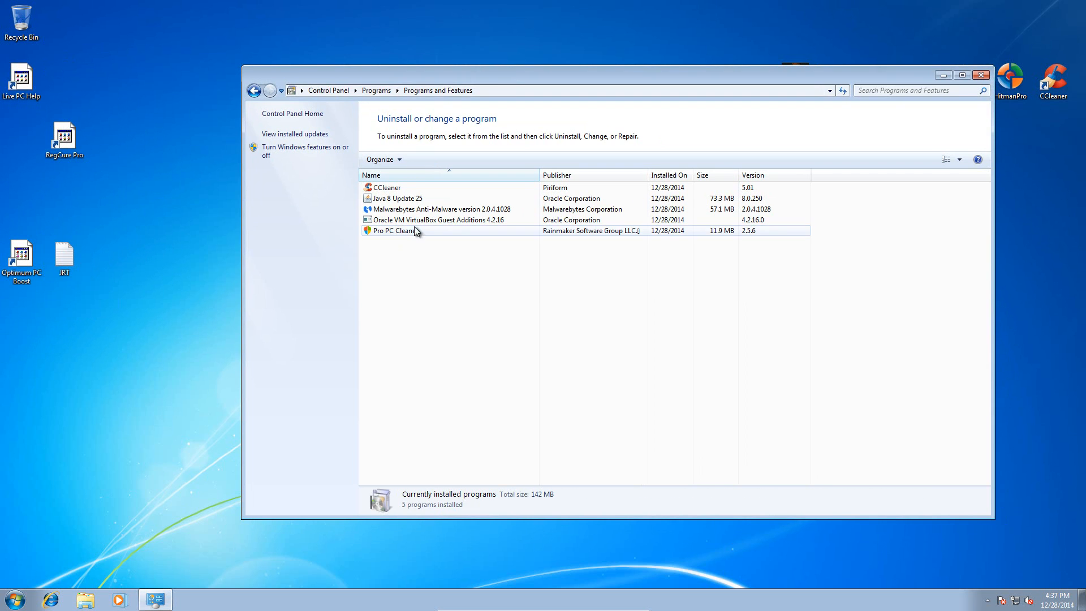
pyautogui.click(419, 230)
pyautogui.click(425, 159)
pyautogui.click(598, 298)
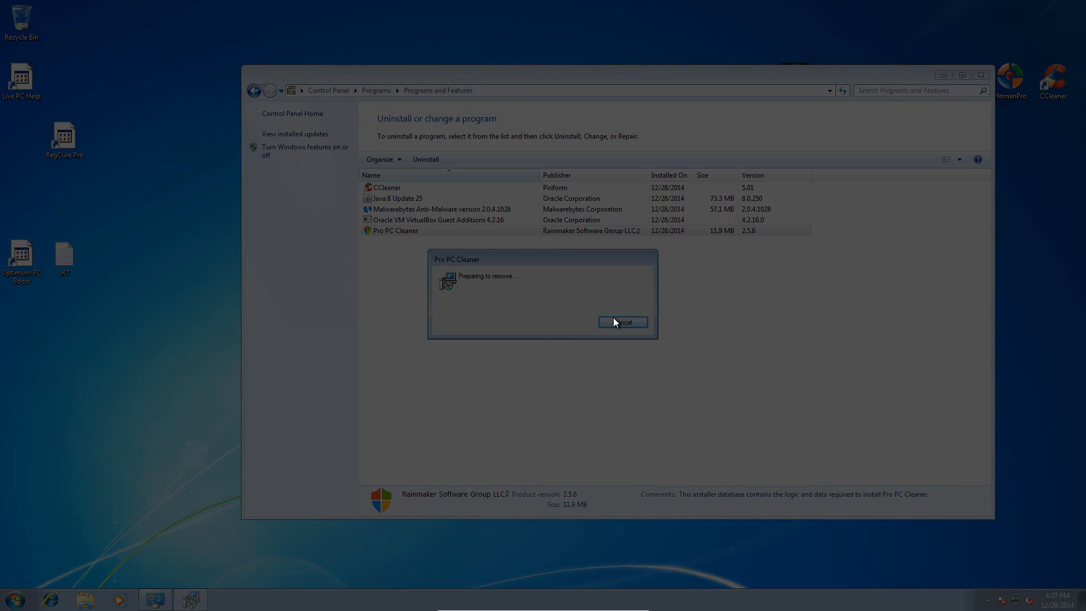
pyautogui.click(600, 311)
pyautogui.click(544, 320)
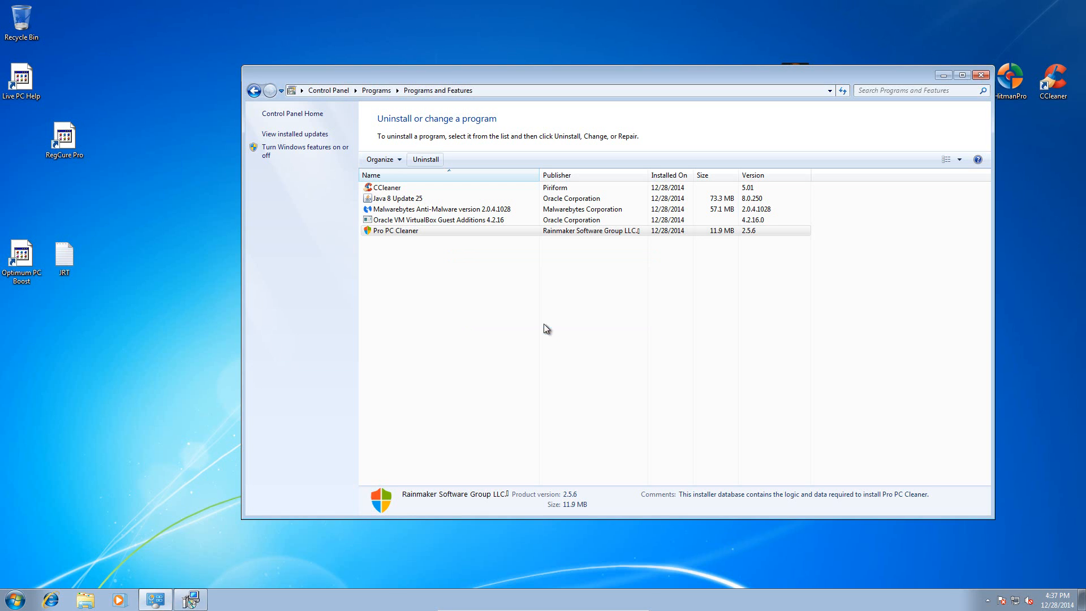
pyautogui.click(983, 77)
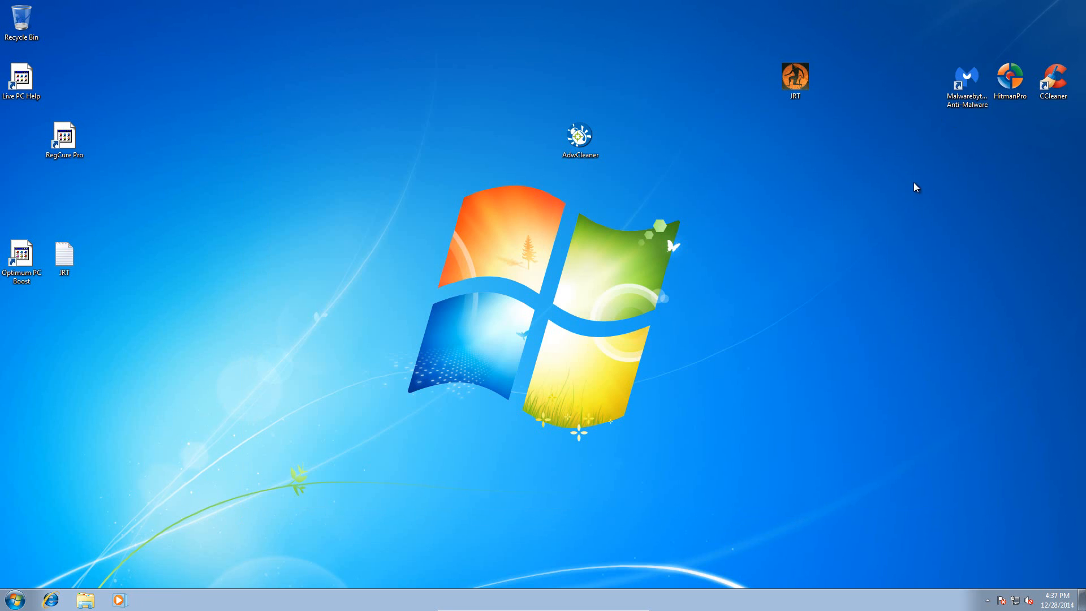
# - Launch Malwarebytes Anti-Malware from the desktop, let its database update, and run a Threat Scan
pyautogui.moveTo(965, 85); pyautogui.dragTo(548, 338)
pyautogui.doubleClick(580, 314)
pyautogui.click(595, 325)
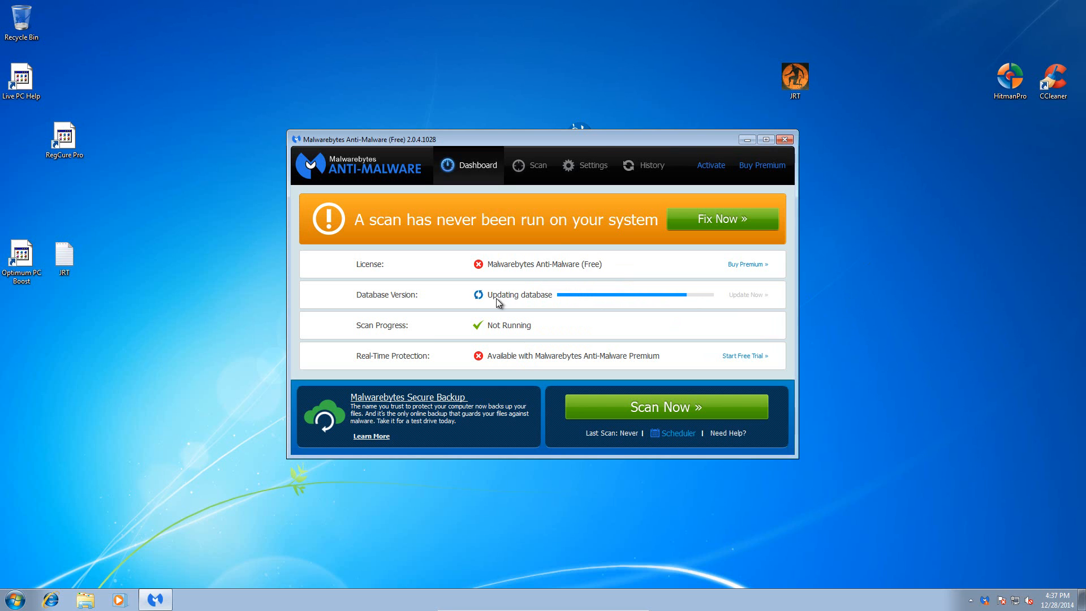
pyautogui.moveTo(602, 143); pyautogui.dragTo(612, 87)
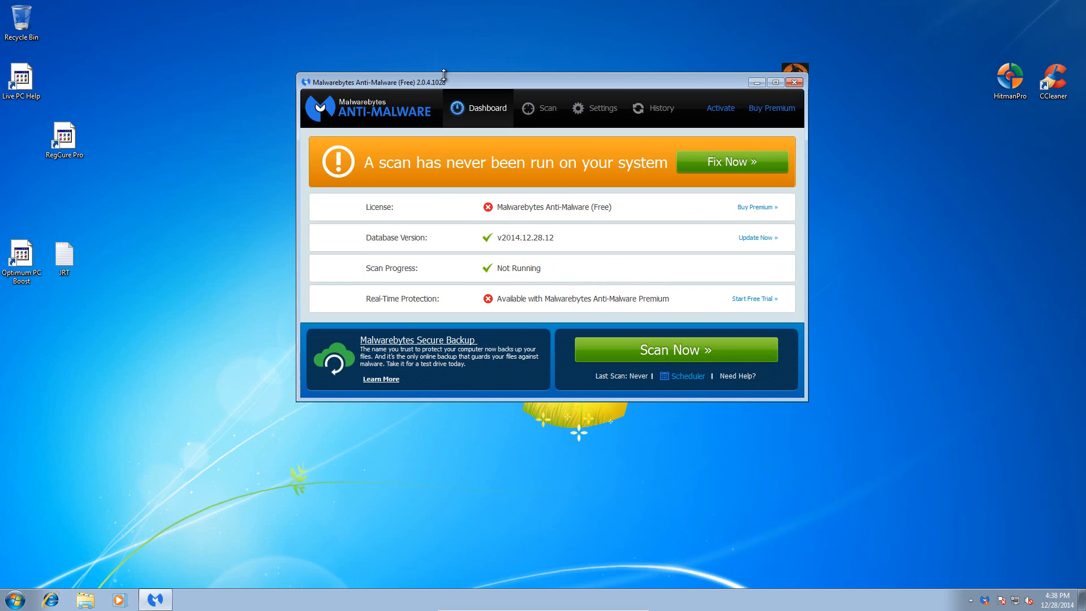
pyautogui.click(737, 163)
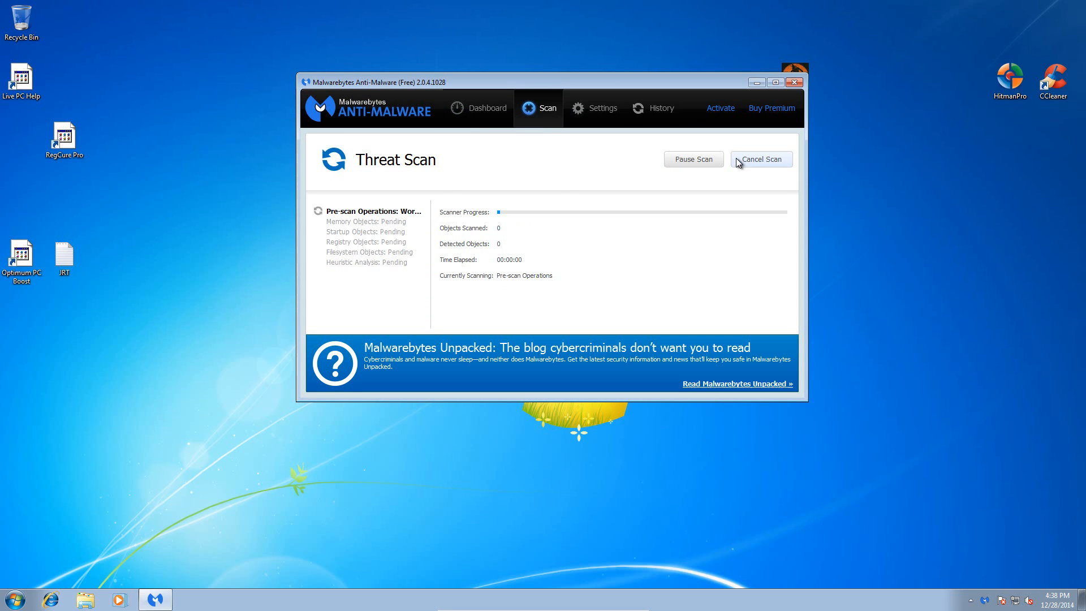
pyautogui.moveTo(557, 83); pyautogui.dragTo(578, 133)
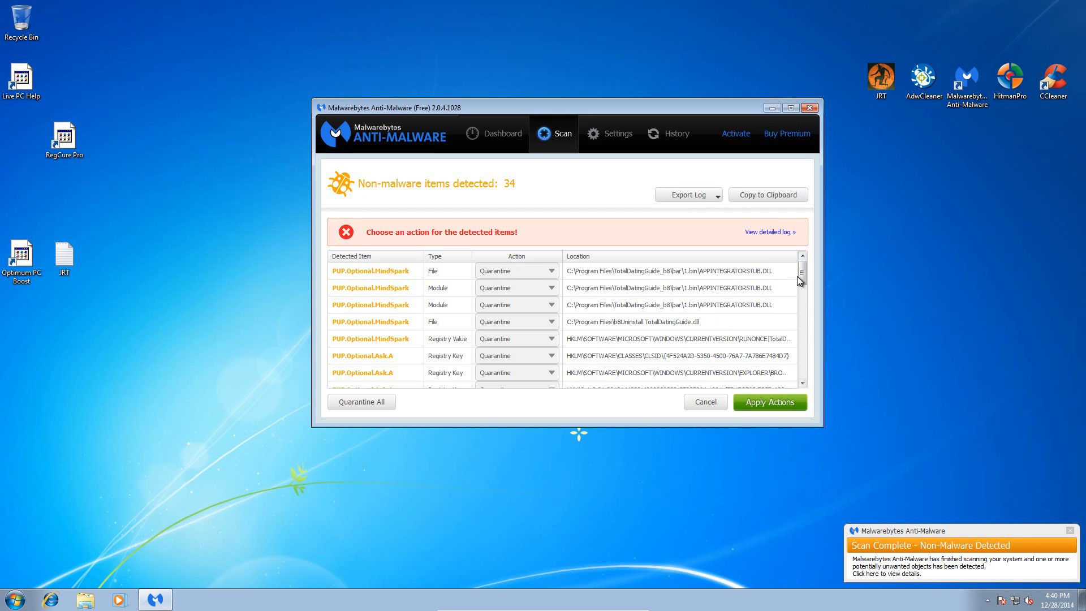
# - Review the items detected by Malwarebytes, apply the Quarantine action to all of them, and return to the scan selection
pyautogui.moveTo(804, 270); pyautogui.dragTo(799, 208)
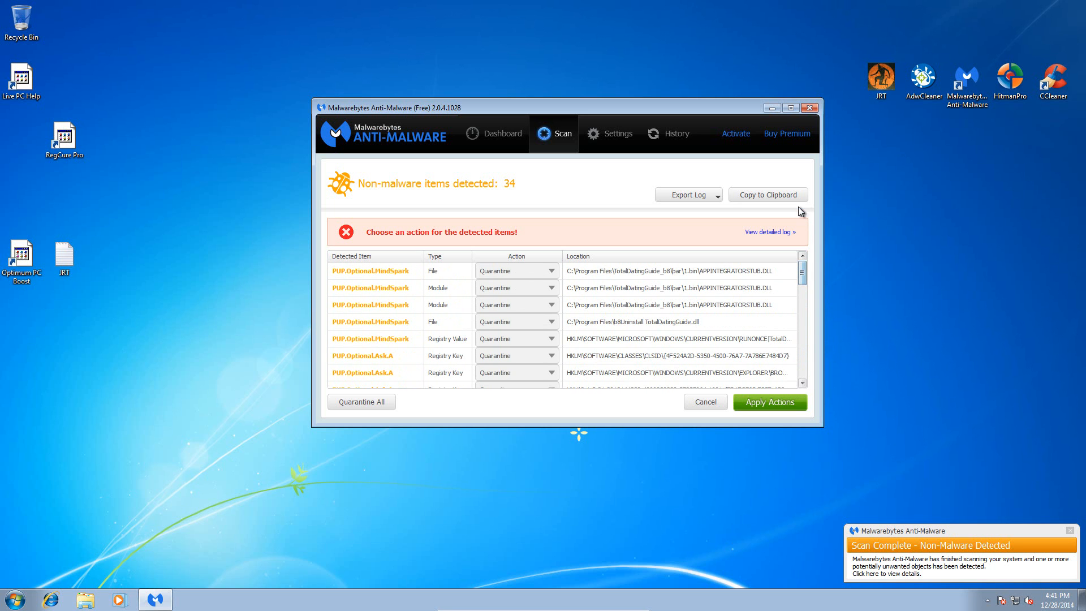
pyautogui.click(538, 271)
pyautogui.click(538, 270)
pyautogui.click(752, 406)
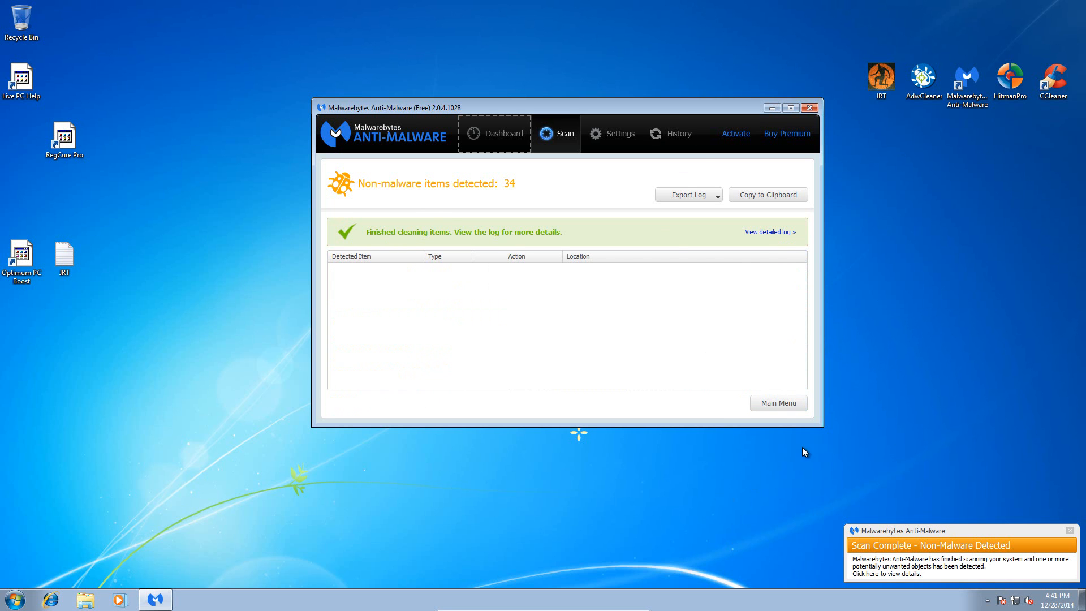
pyautogui.click(779, 404)
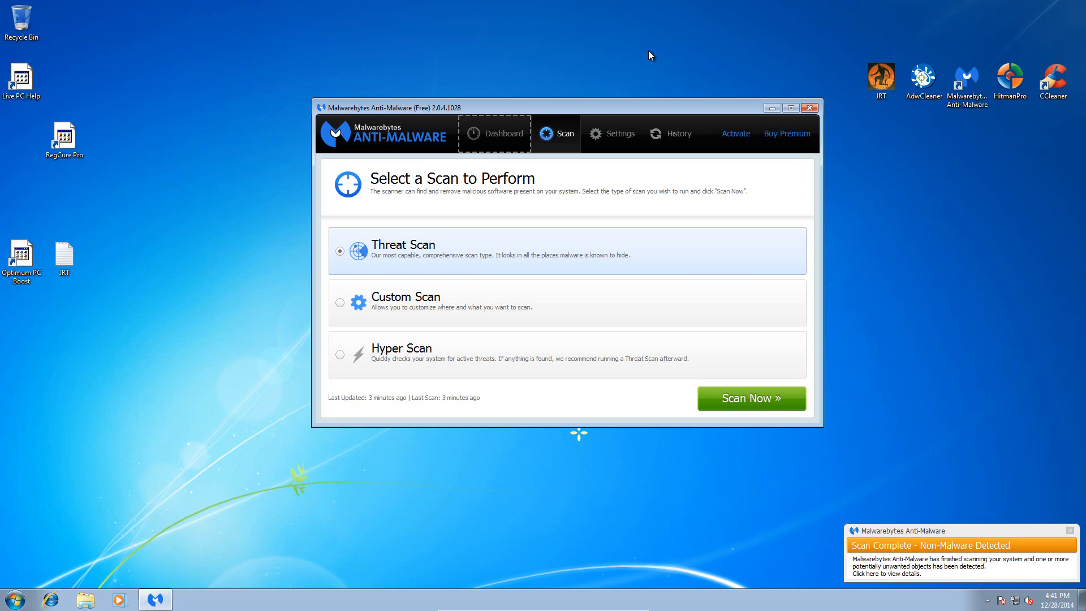
# - Dismiss the Malwarebytes scan-complete notification and restart the computer to complete the removal process
pyautogui.moveTo(585, 107)
pyautogui.mouseDown()
pyautogui.moveTo(599, 106)
pyautogui.moveTo(578, 117)
pyautogui.moveTo(596, 107)
pyautogui.mouseUp()
pyautogui.click(1070, 531)
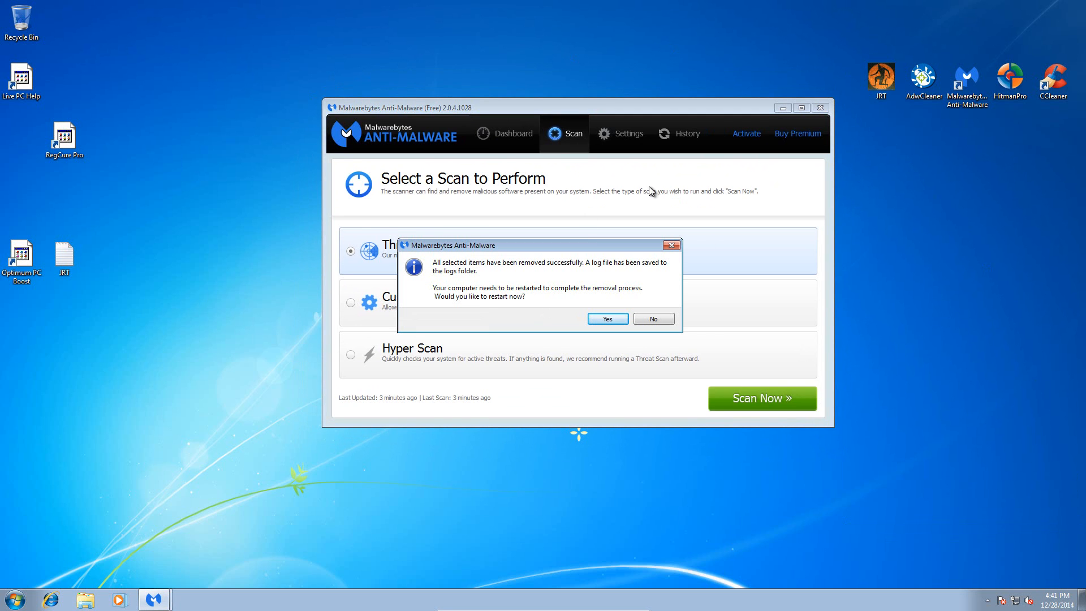
pyautogui.moveTo(587, 245); pyautogui.dragTo(588, 224)
pyautogui.moveTo(500, 227); pyautogui.dragTo(507, 229)
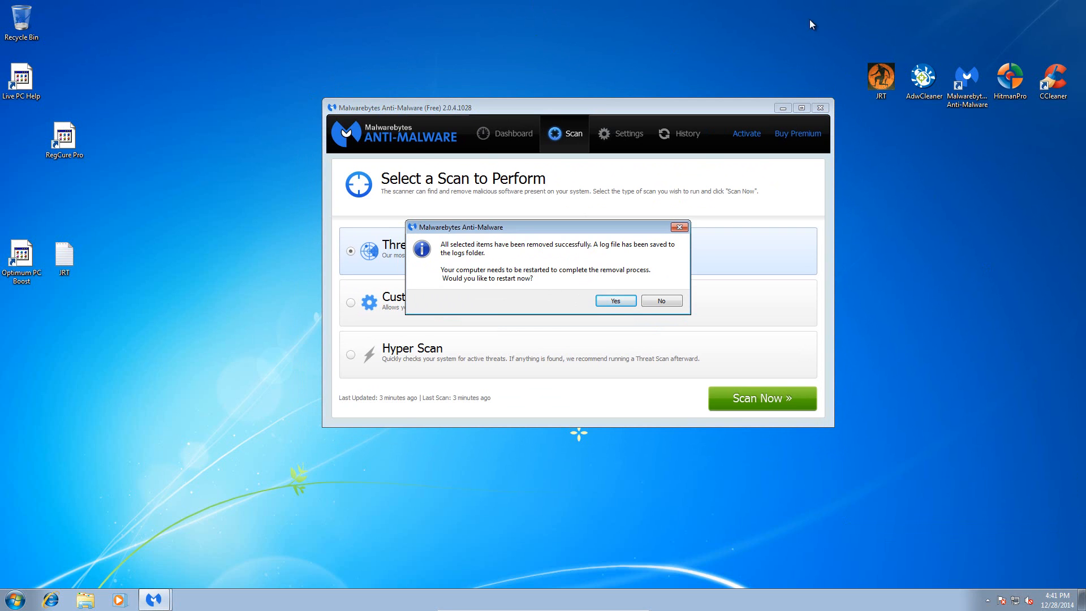
pyautogui.click(1009, 150)
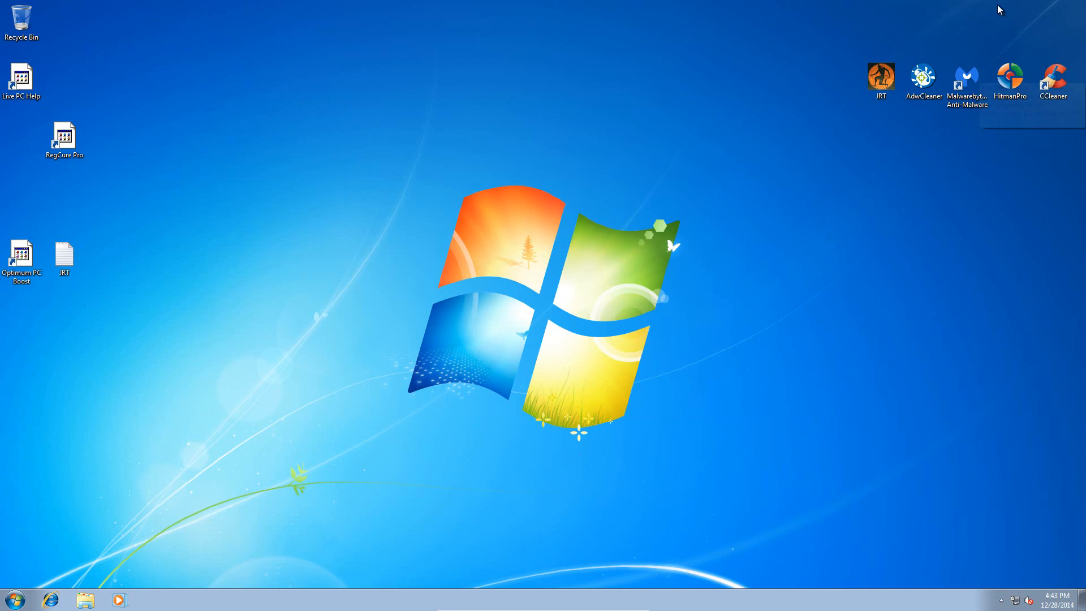
# - Launch HitmanPro with administrator approval and accept its end user license agreement
pyautogui.doubleClick(1013, 73)
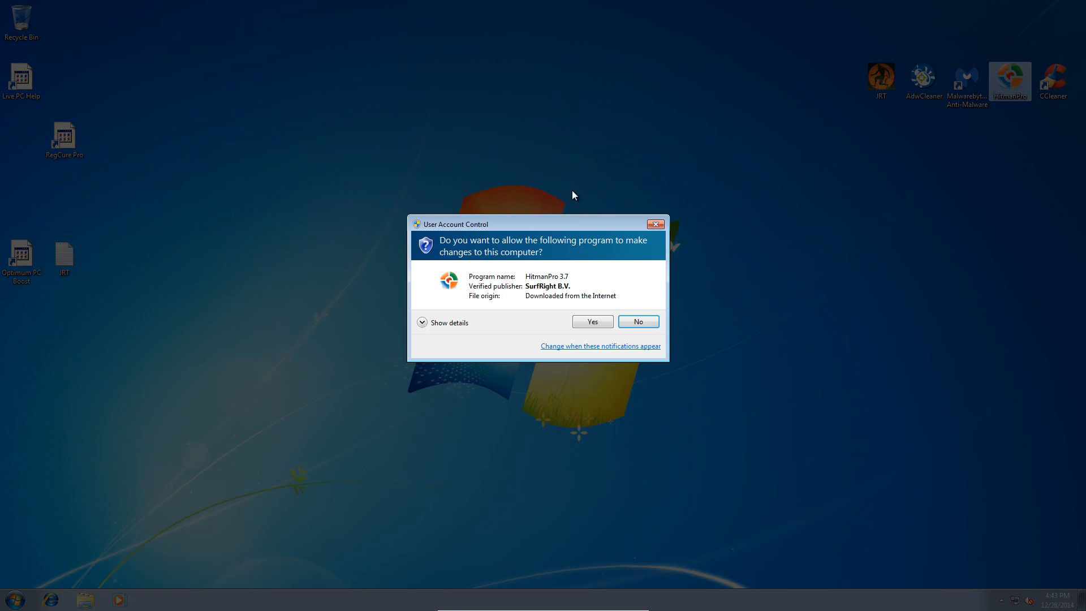
pyautogui.click(602, 319)
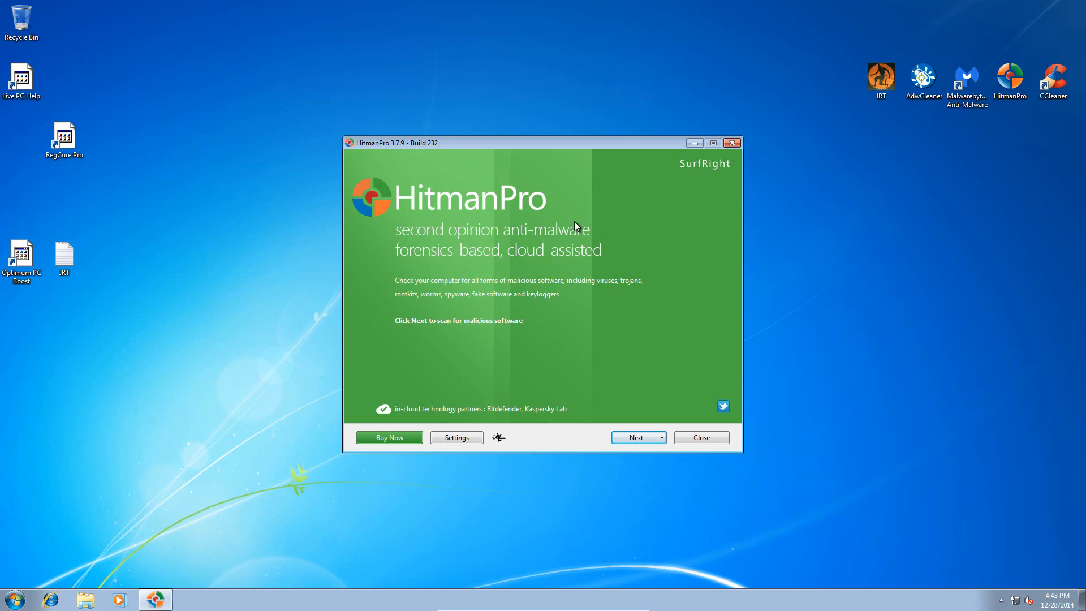
pyautogui.click(630, 439)
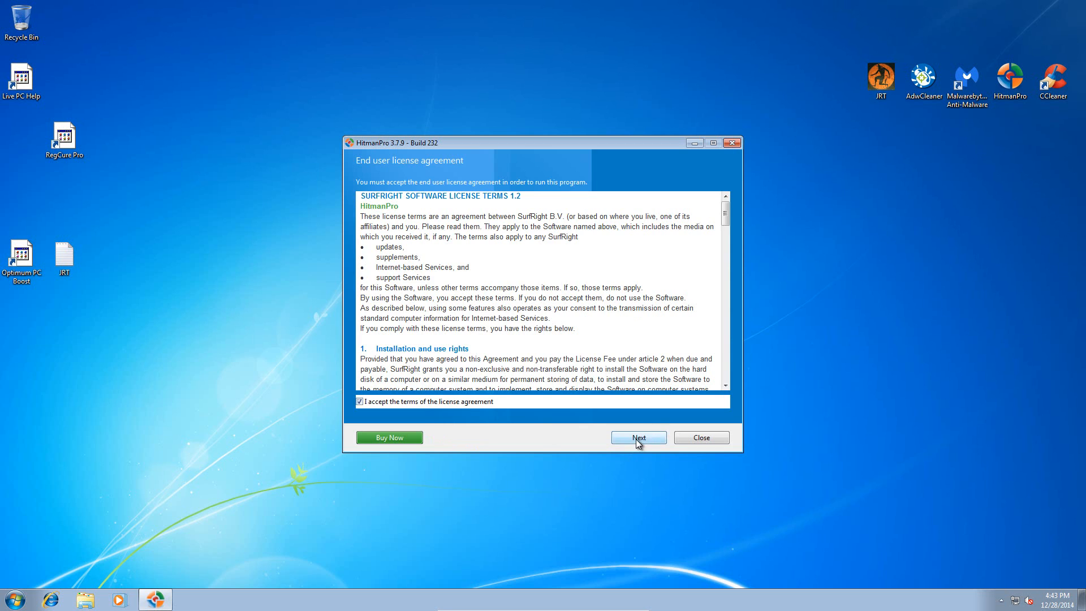
pyautogui.click(636, 439)
# - Choose a one-time scan without storing a copy of HitmanPro, leave the registration blank, and start the scan
pyautogui.click(427, 274)
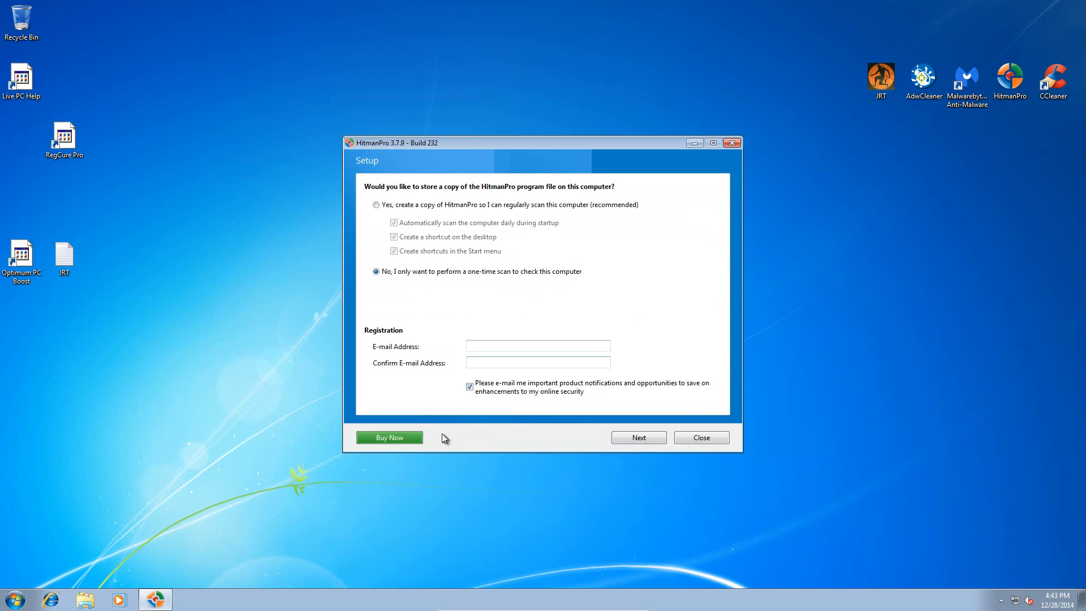
pyautogui.click(650, 440)
pyautogui.moveTo(469, 146)
pyautogui.mouseDown()
pyautogui.moveTo(487, 131)
pyautogui.moveTo(481, 147)
pyautogui.mouseUp()
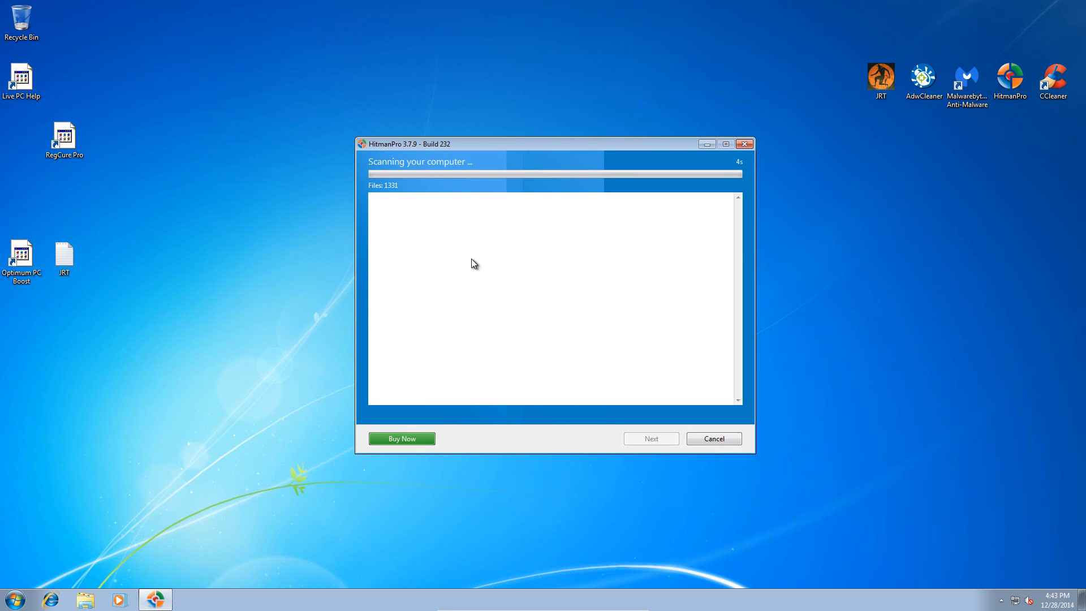
pyautogui.moveTo(433, 142); pyautogui.dragTo(438, 128)
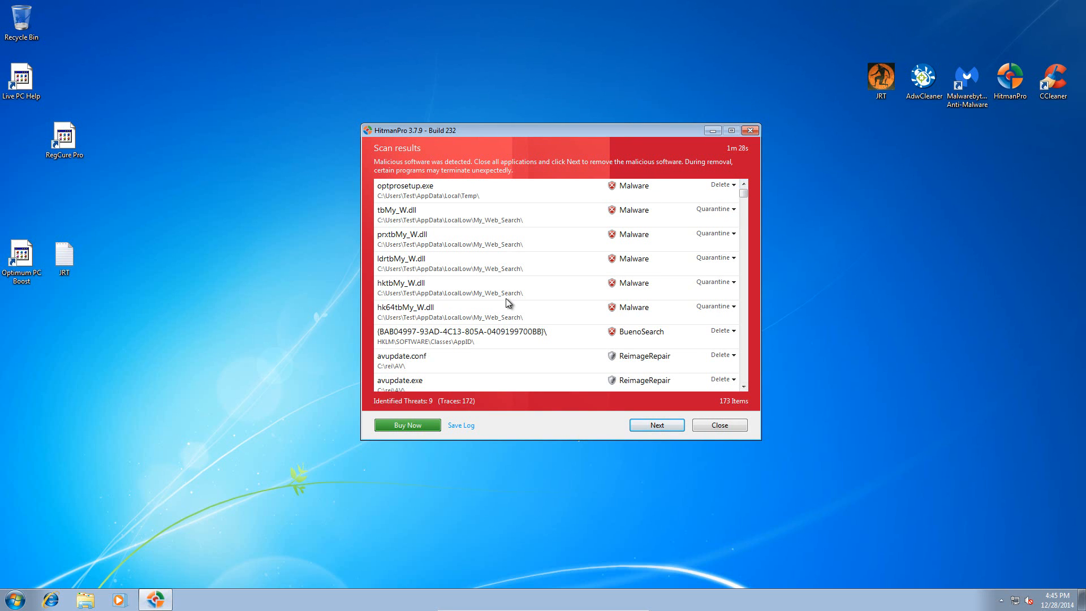
# - Review the threats listed in the HitmanPro scan results and proceed with their removal
pyautogui.click(744, 203)
pyautogui.moveTo(744, 203)
pyautogui.mouseDown()
pyautogui.moveTo(743, 360)
pyautogui.moveTo(728, 399)
pyautogui.moveTo(745, 190)
pyautogui.mouseUp()
pyautogui.click(657, 423)
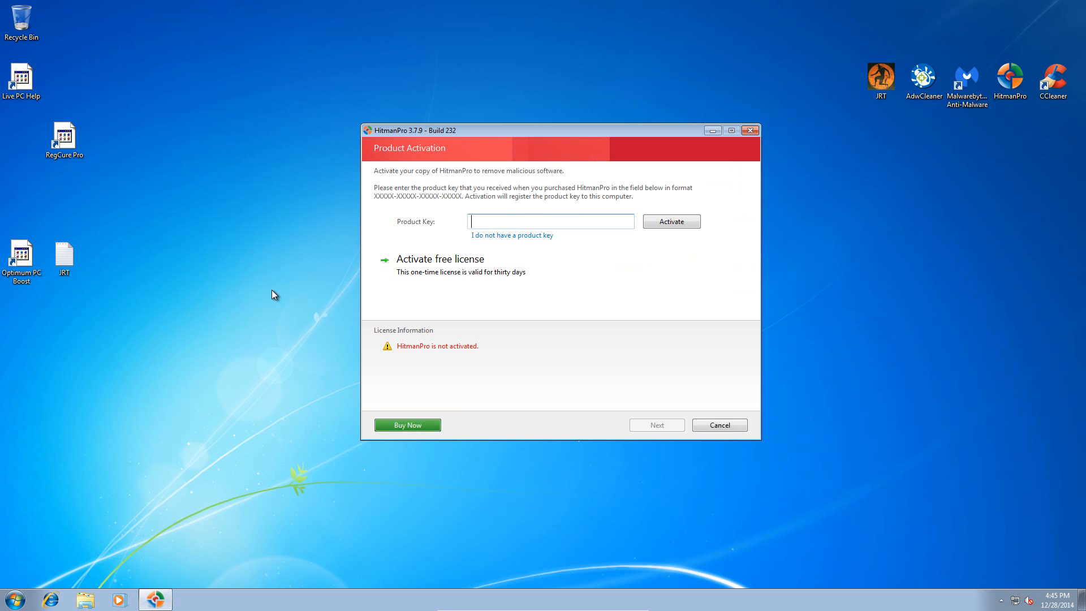
# - Activate the free thirty-day HitmanPro license and reboot the computer to complete the malware removal
pyautogui.click(535, 270)
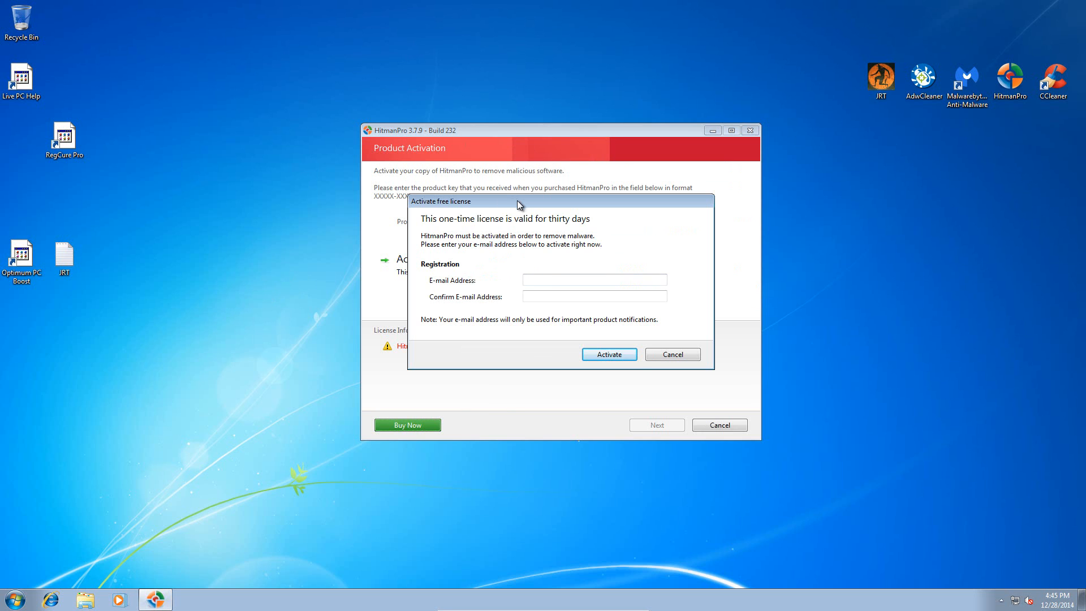
pyautogui.moveTo(516, 201); pyautogui.dragTo(517, 192)
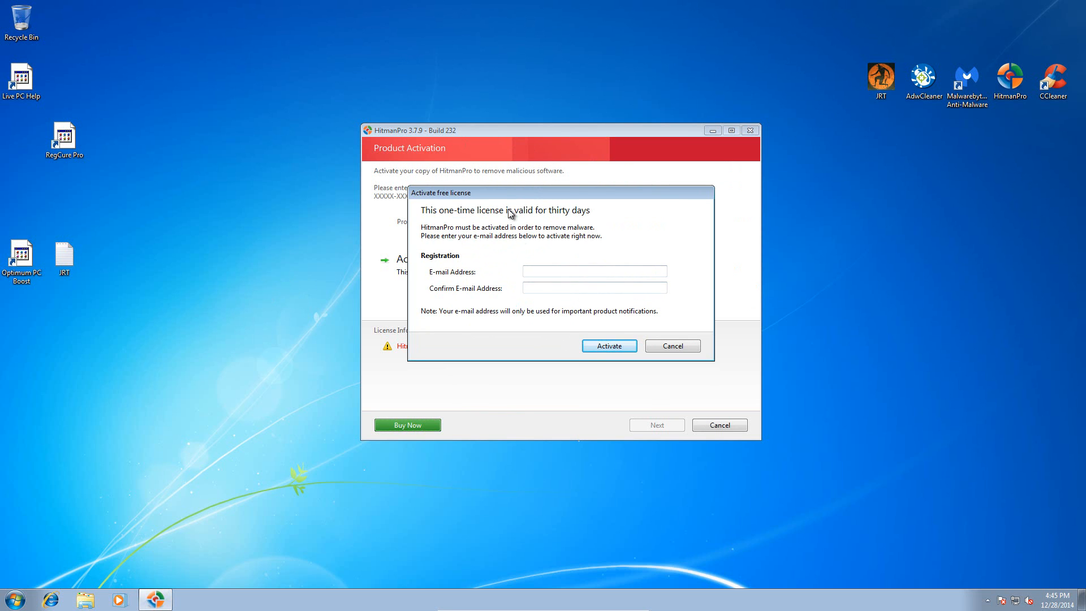
pyautogui.moveTo(507, 195); pyautogui.dragTo(520, 148)
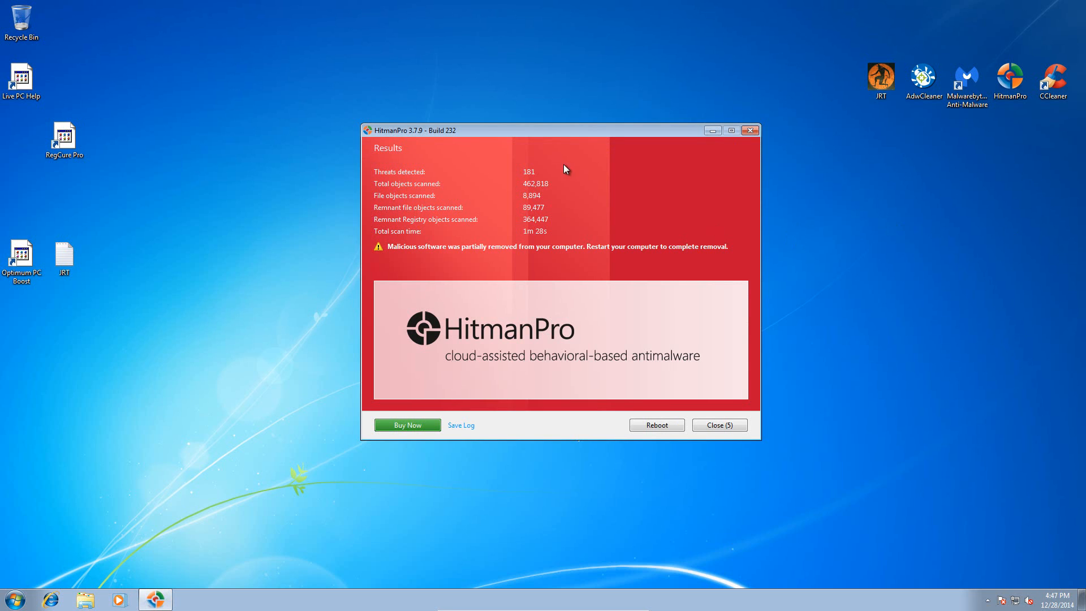
pyautogui.moveTo(473, 134); pyautogui.dragTo(466, 106)
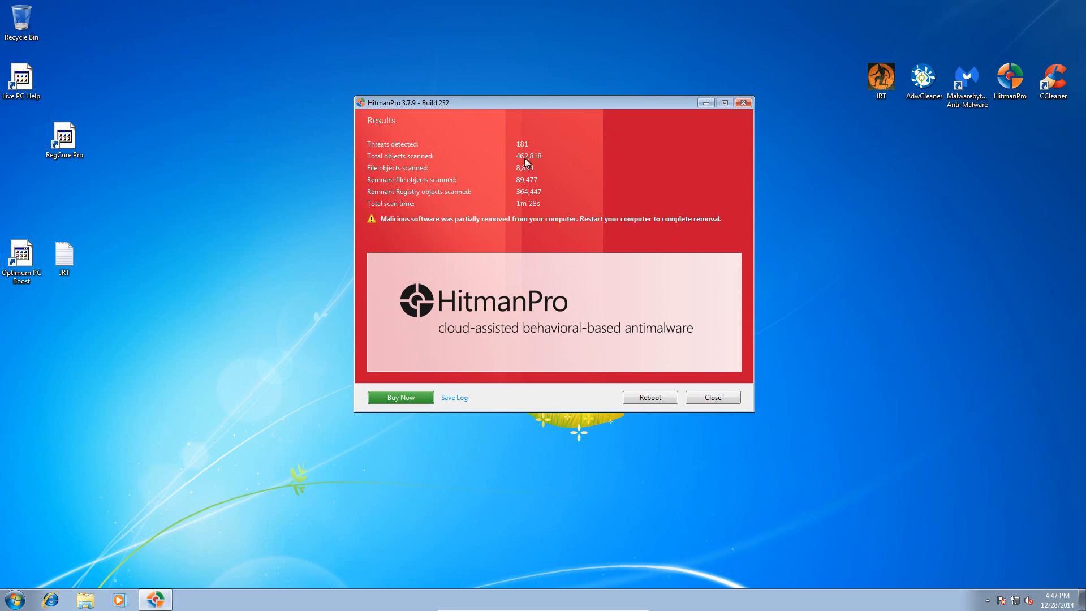
pyautogui.click(649, 397)
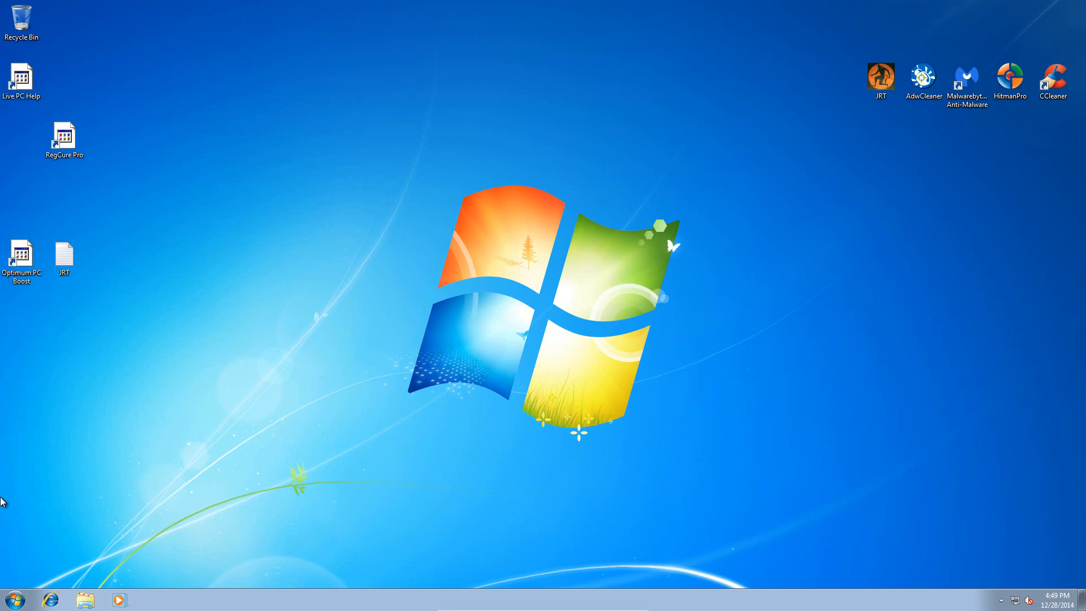
# - Launch CCleaner, analyze the system with the default cleaning selection, and permanently remove the listed files
pyautogui.moveTo(1064, 86); pyautogui.dragTo(842, 190)
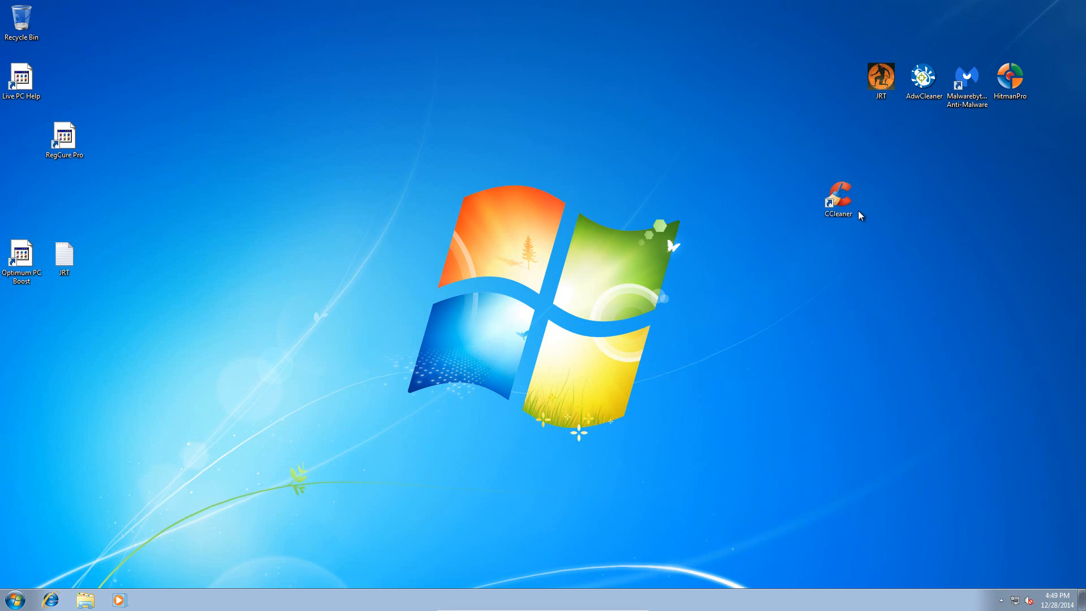
pyautogui.doubleClick(841, 186)
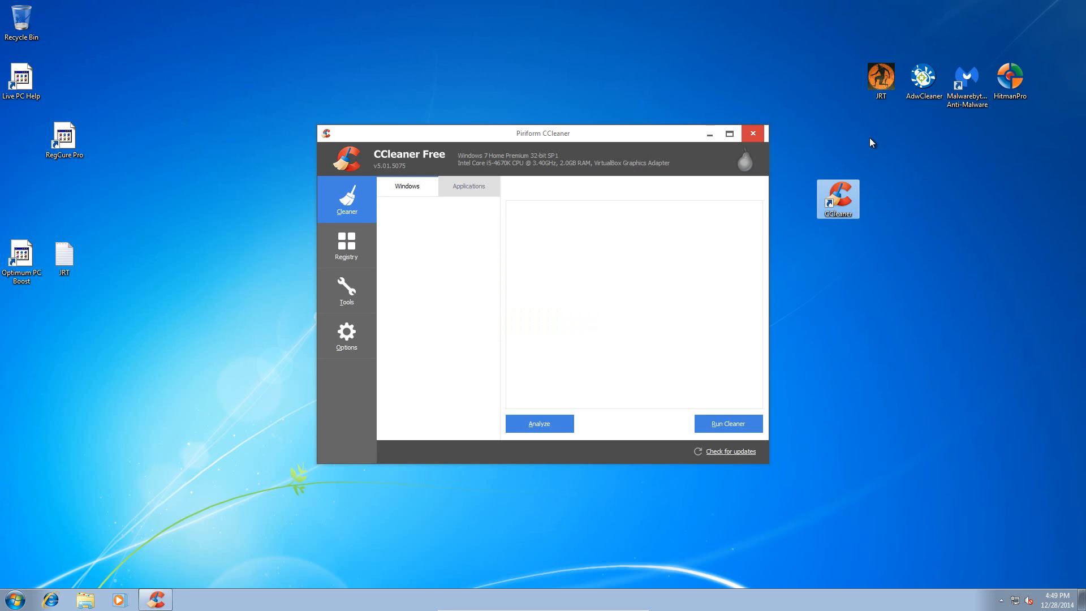
pyautogui.click(542, 423)
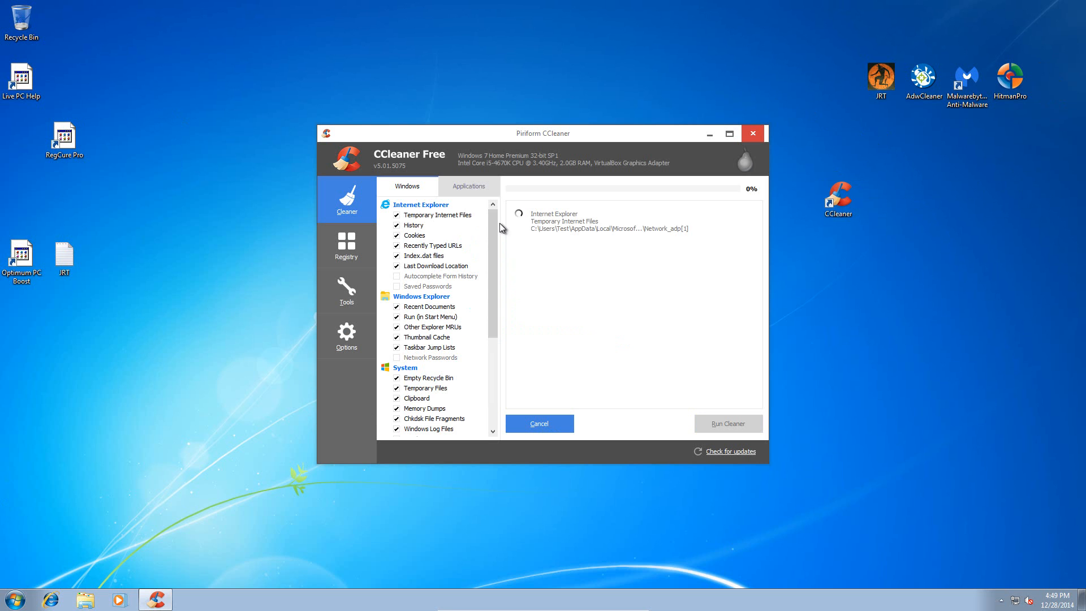
pyautogui.moveTo(497, 228); pyautogui.dragTo(478, 170)
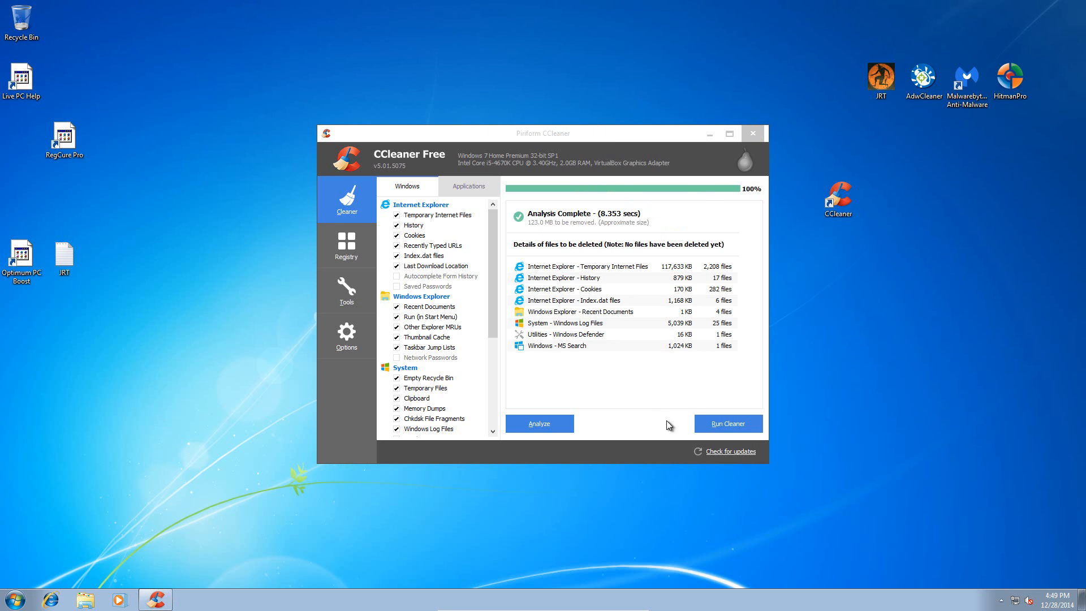
pyautogui.click(710, 423)
pyautogui.click(620, 274)
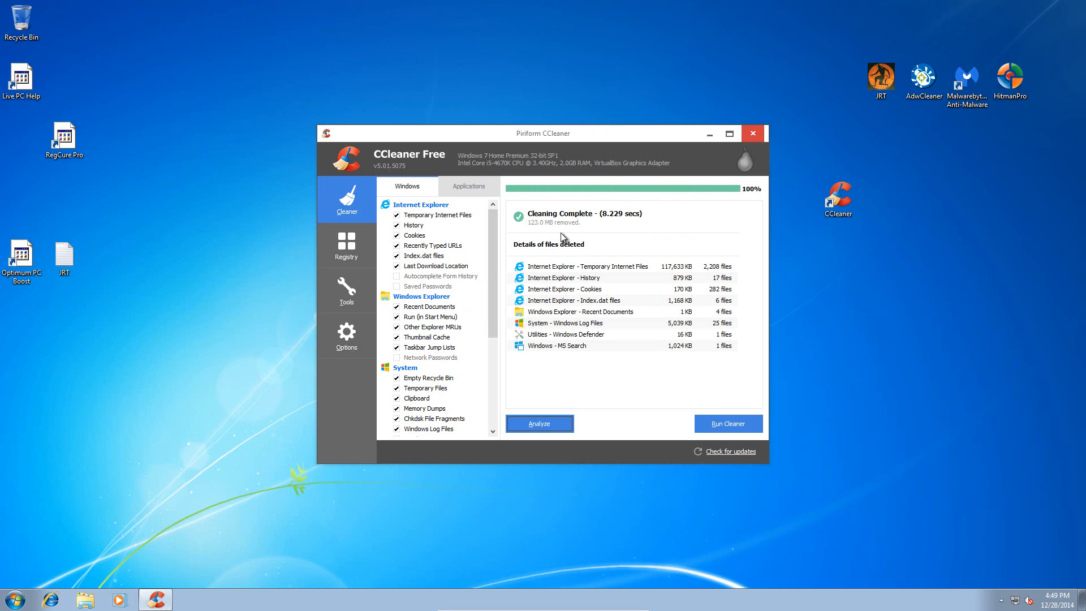
# - Scan the registry for issues with all CCleaner registry categories selected and review the problem list
pyautogui.click(346, 245)
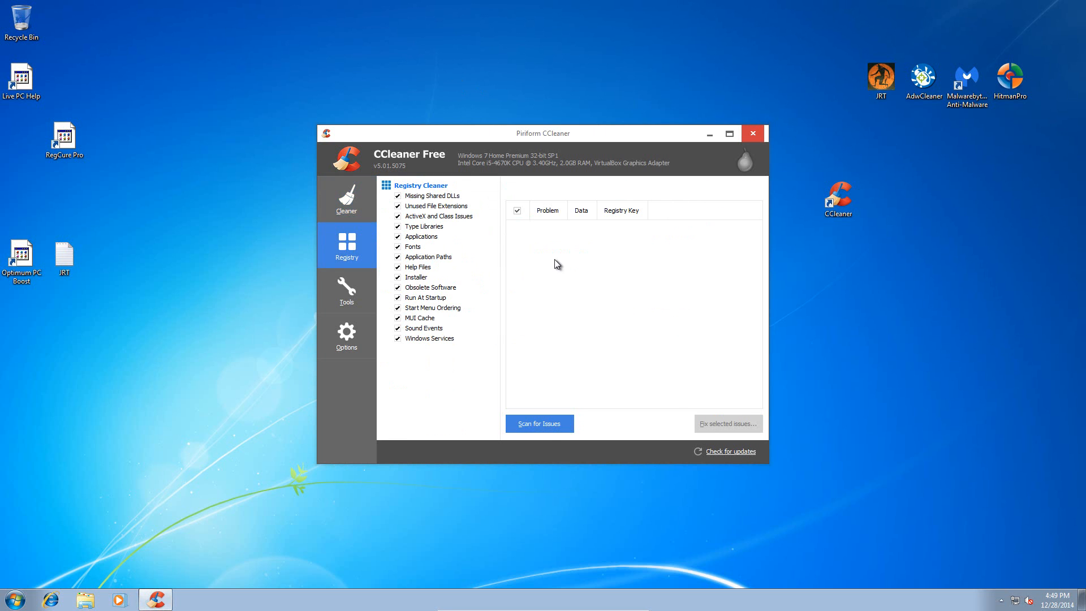
pyautogui.click(543, 422)
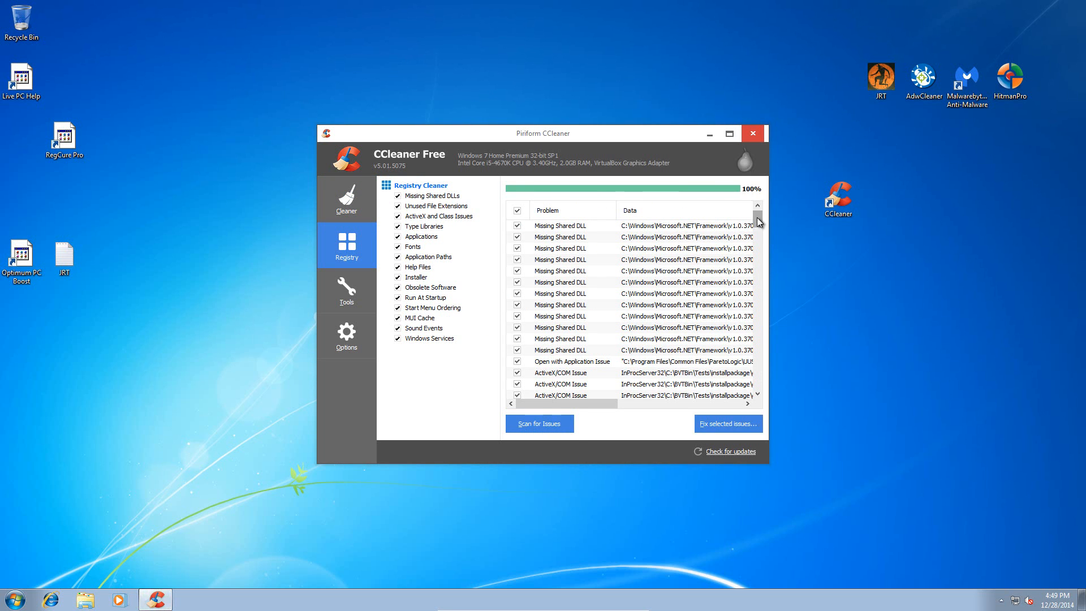
pyautogui.moveTo(756, 217); pyautogui.dragTo(764, 179)
# - Fix all selected registry issues without backing up the registry, and close the issue details
pyautogui.click(730, 425)
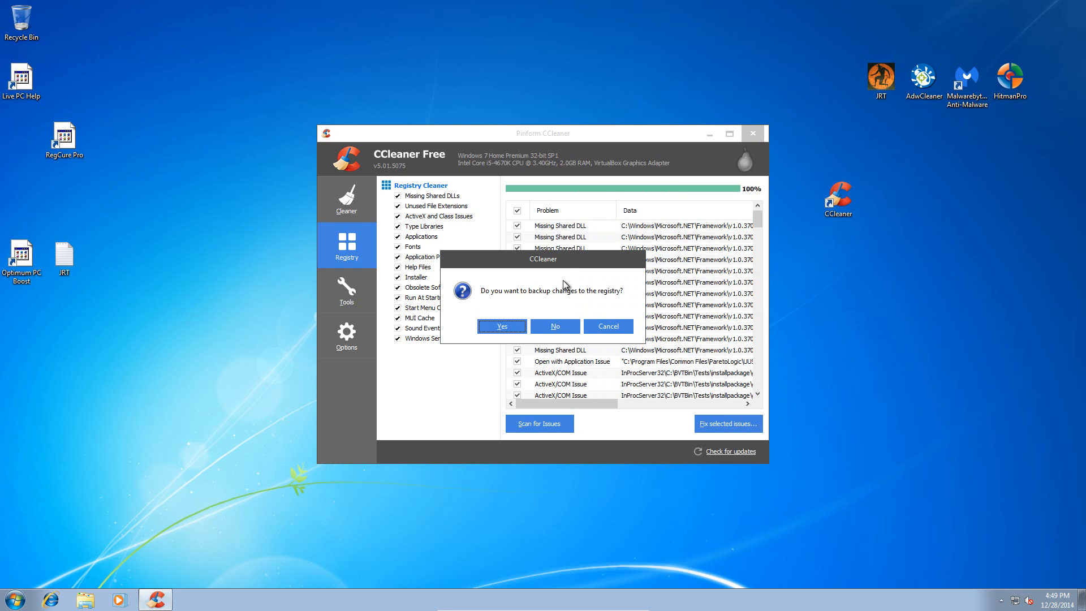
pyautogui.moveTo(554, 264); pyautogui.dragTo(565, 238)
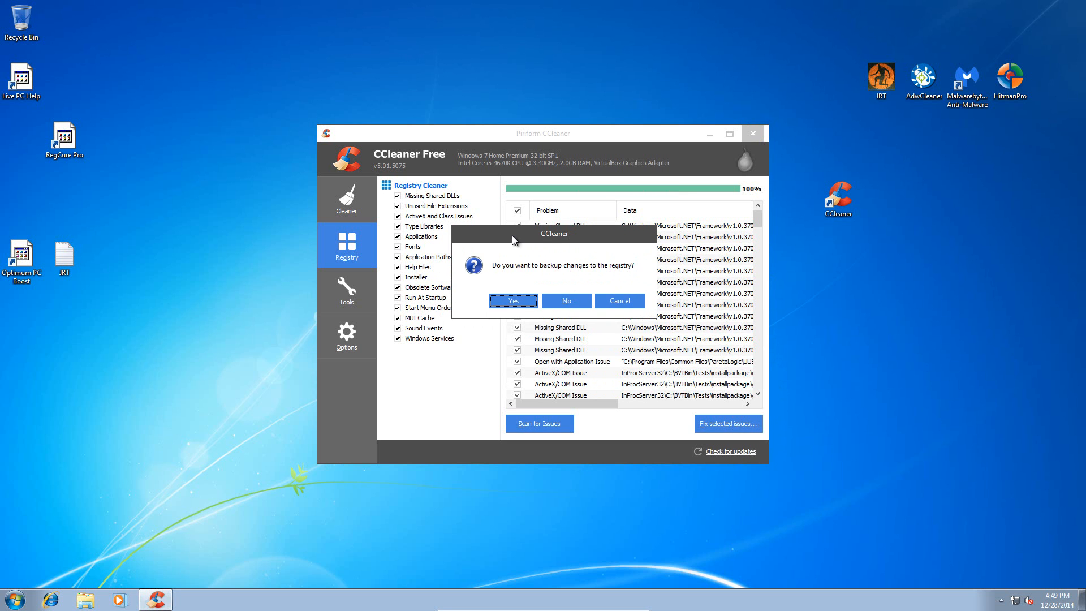
pyautogui.moveTo(514, 239); pyautogui.dragTo(510, 252)
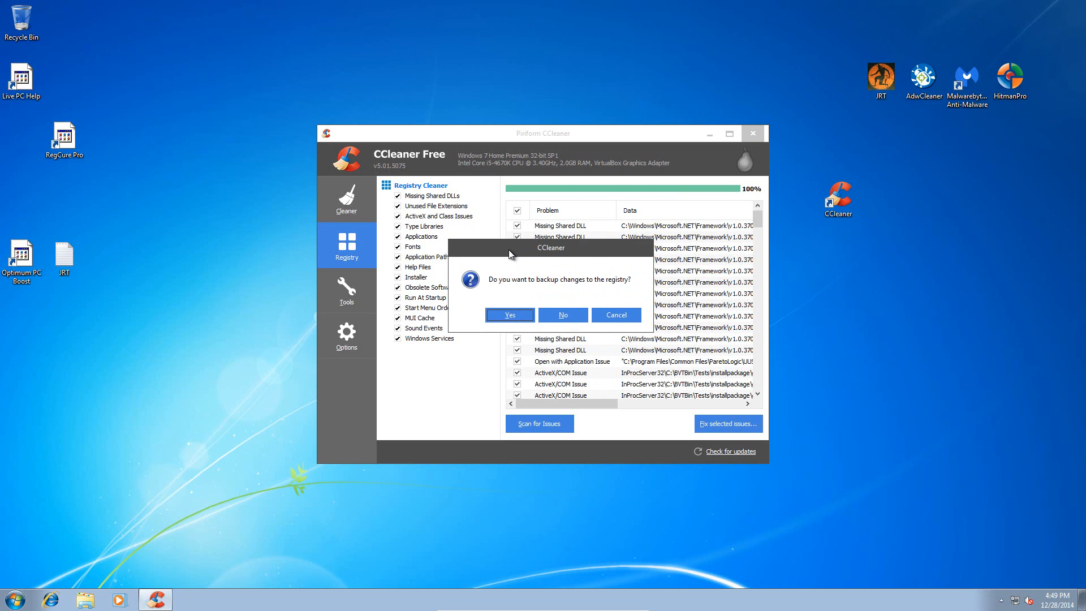
pyautogui.click(565, 315)
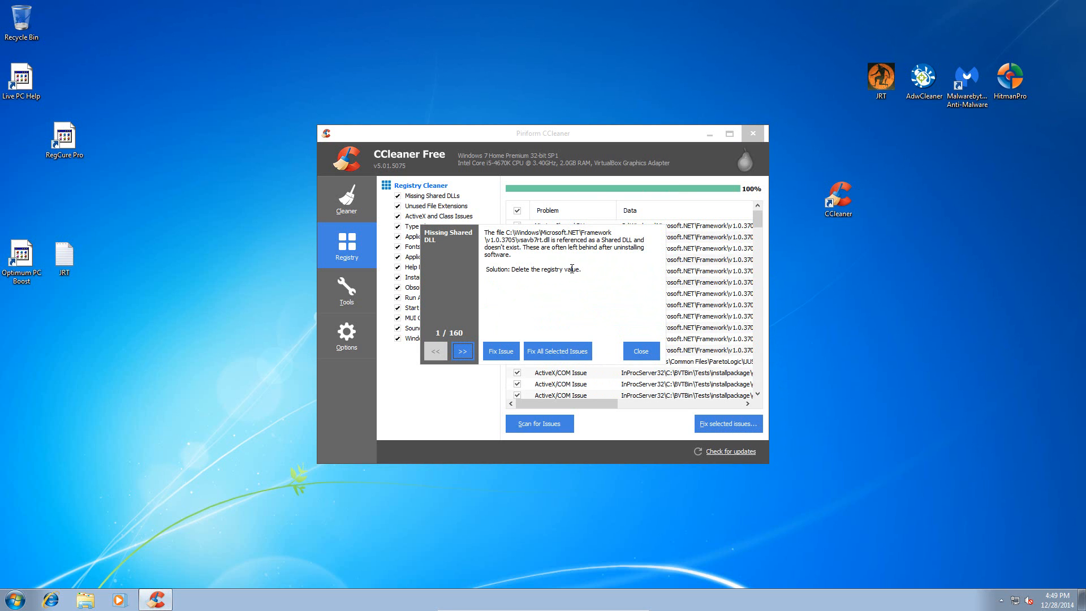
pyautogui.click(549, 352)
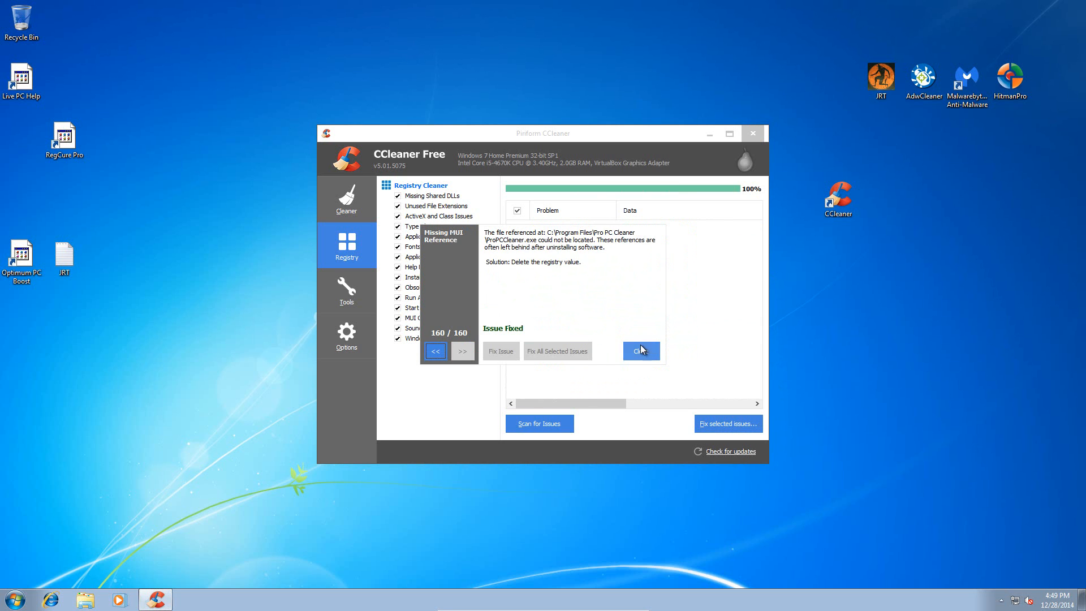
pyautogui.click(641, 352)
# - Close CCleaner and dismiss its computer-monitoring notification
pyautogui.moveTo(572, 142); pyautogui.dragTo(559, 106)
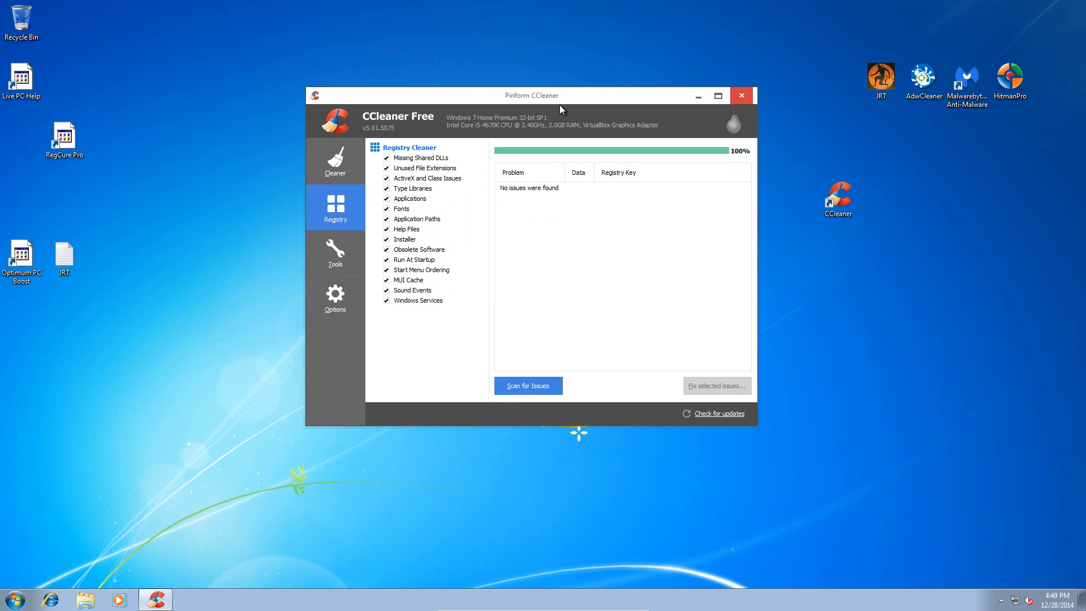
pyautogui.doubleClick(561, 99)
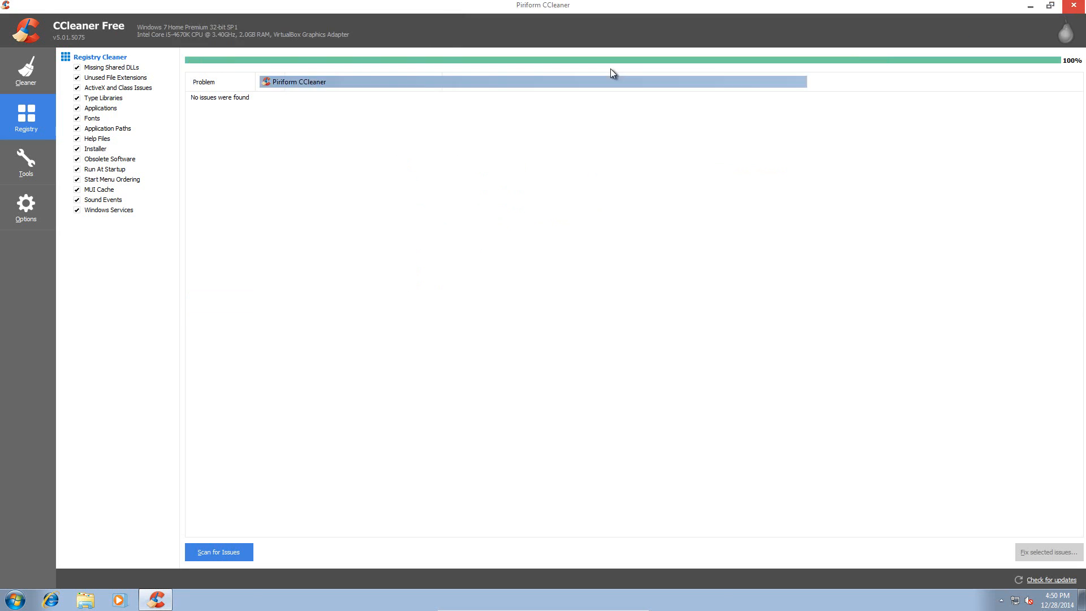
pyautogui.doubleClick(521, 26)
pyautogui.click(744, 98)
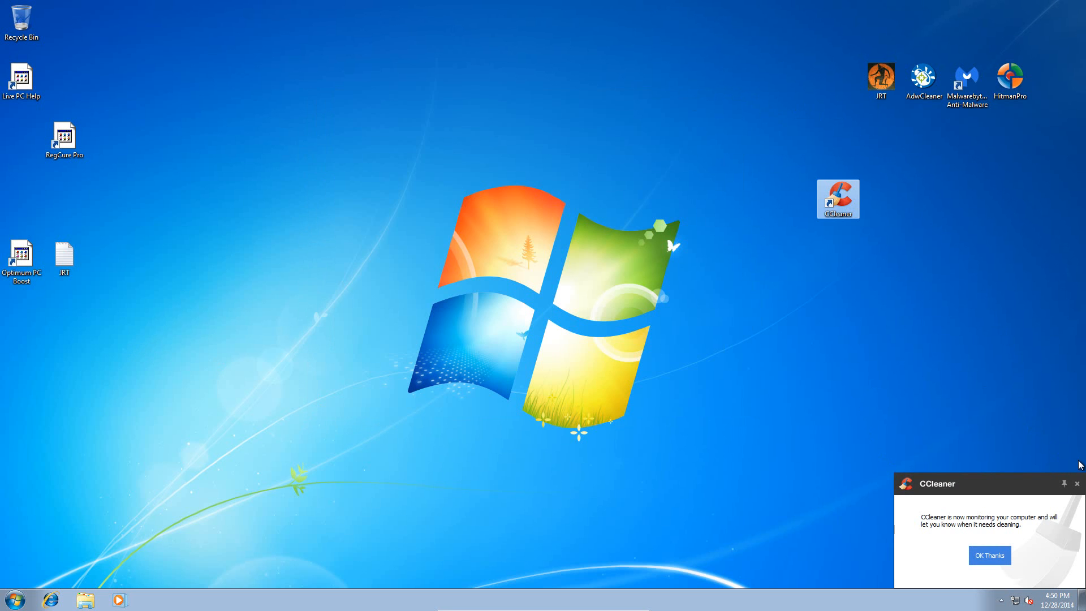
pyautogui.click(1077, 484)
# - Move the leftover Live PC Help, RegCure Pro and Optimum PC Boost desktop shortcuts to the Recycle Bin
pyautogui.moveTo(75, 303); pyautogui.dragTo(170, 220)
pyautogui.moveTo(20, 78); pyautogui.dragTo(236, 80)
pyautogui.moveTo(63, 137); pyautogui.dragTo(279, 138)
pyautogui.moveTo(21, 255); pyautogui.dragTo(193, 82)
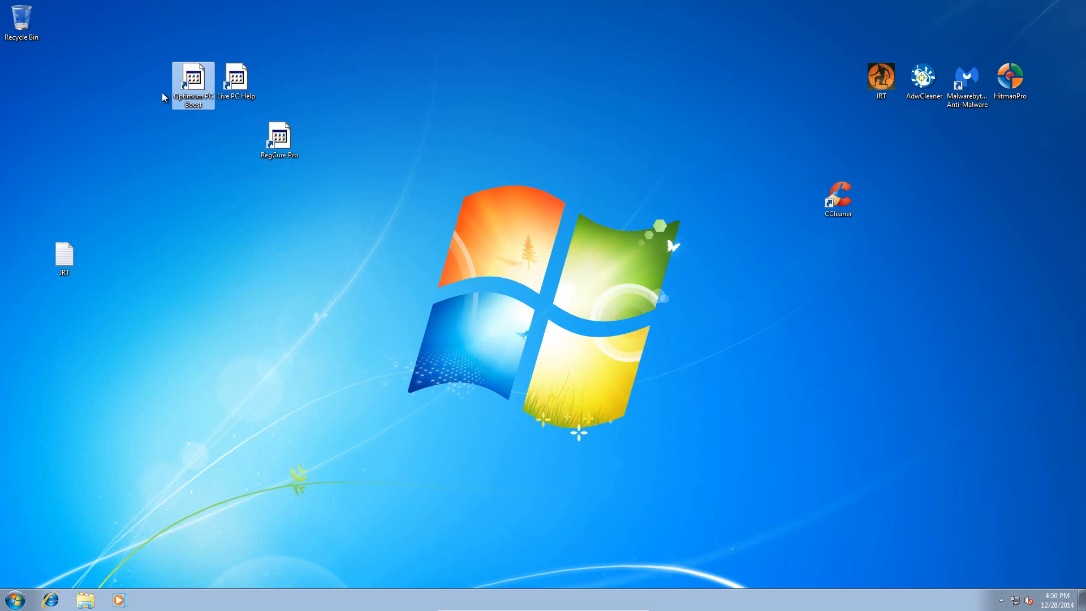
pyautogui.doubleClick(192, 80)
pyautogui.click(620, 337)
pyautogui.moveTo(355, 188); pyautogui.dragTo(111, 28)
pyautogui.moveTo(193, 82); pyautogui.dragTo(21, 22)
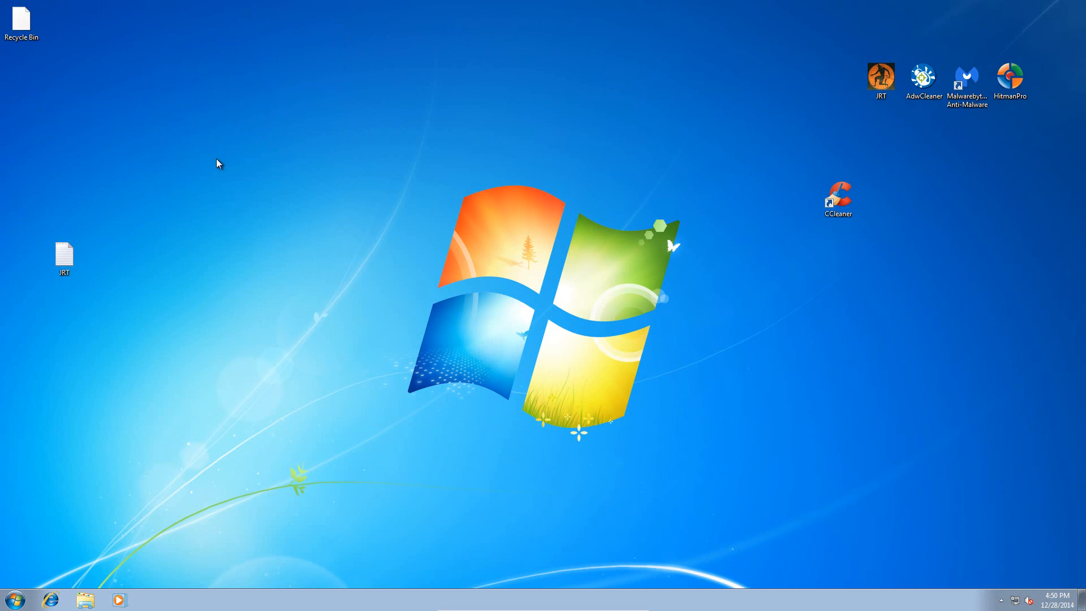
# - Empty the Recycle Bin to permanently delete the three discarded shortcuts, and close its window
pyautogui.doubleClick(12, 28)
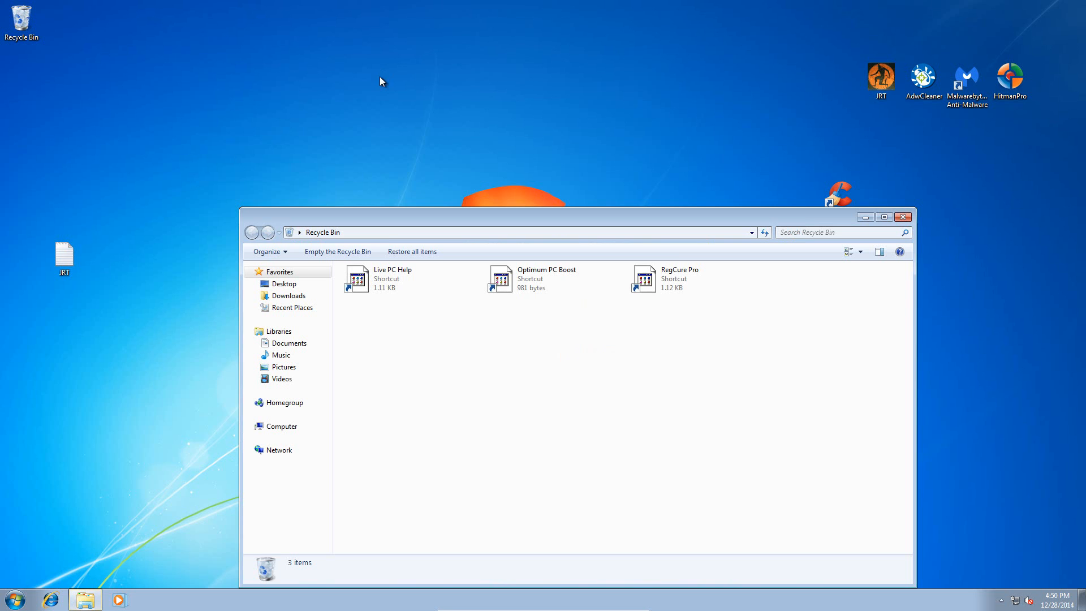
pyautogui.click(339, 251)
pyautogui.click(604, 309)
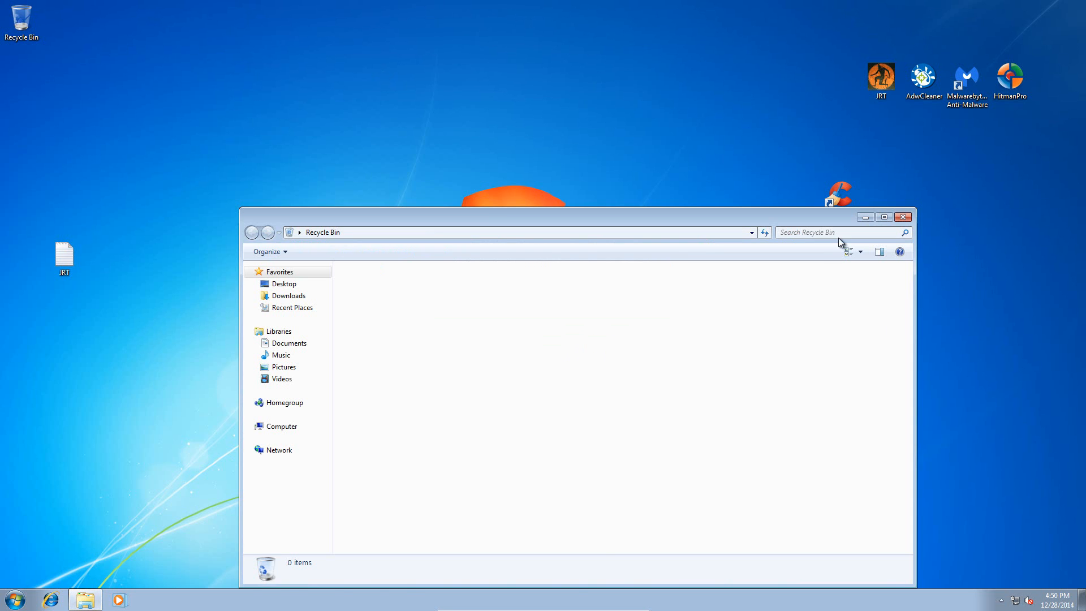
pyautogui.click(903, 217)
# - Discard the JRT text document from the desktop and permanently delete it by emptying the Recycle Bin
pyautogui.moveTo(64, 258); pyautogui.dragTo(10, 17)
pyautogui.doubleClick(10, 17)
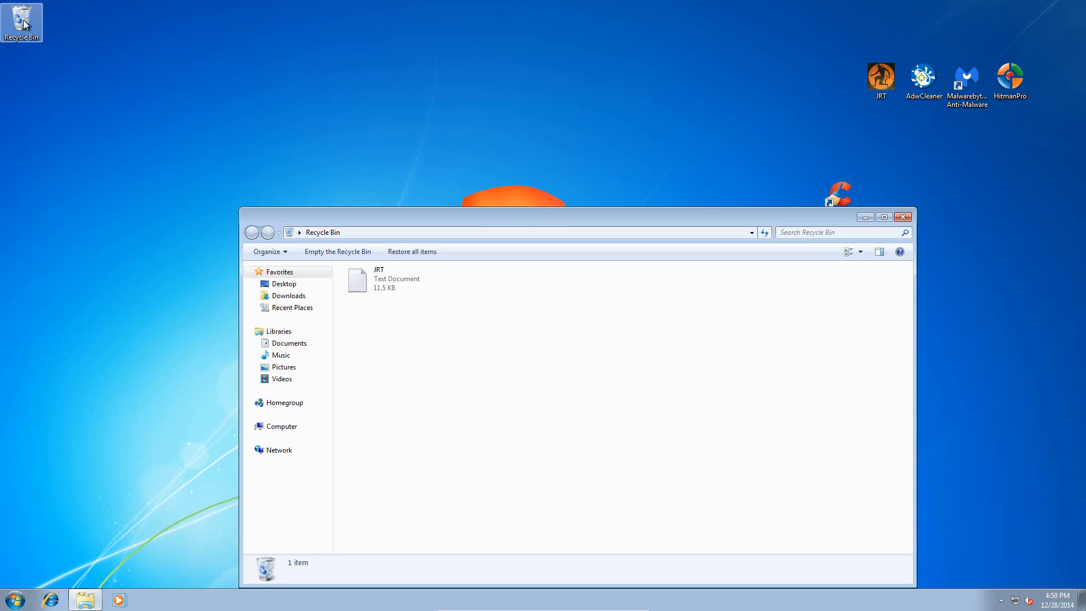
pyautogui.click(365, 251)
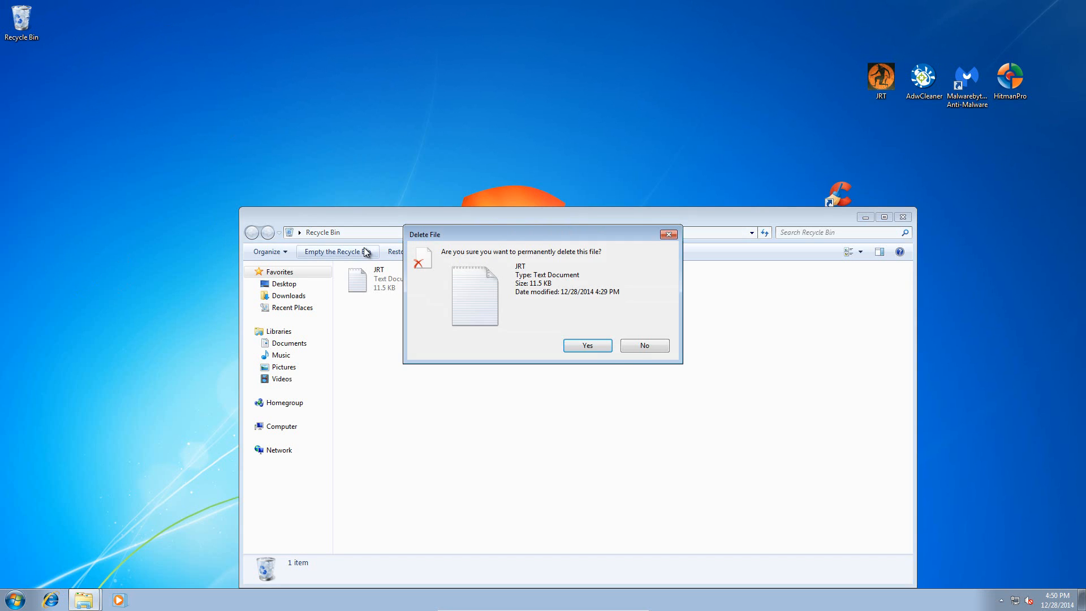
pyautogui.click(608, 348)
pyautogui.click(903, 216)
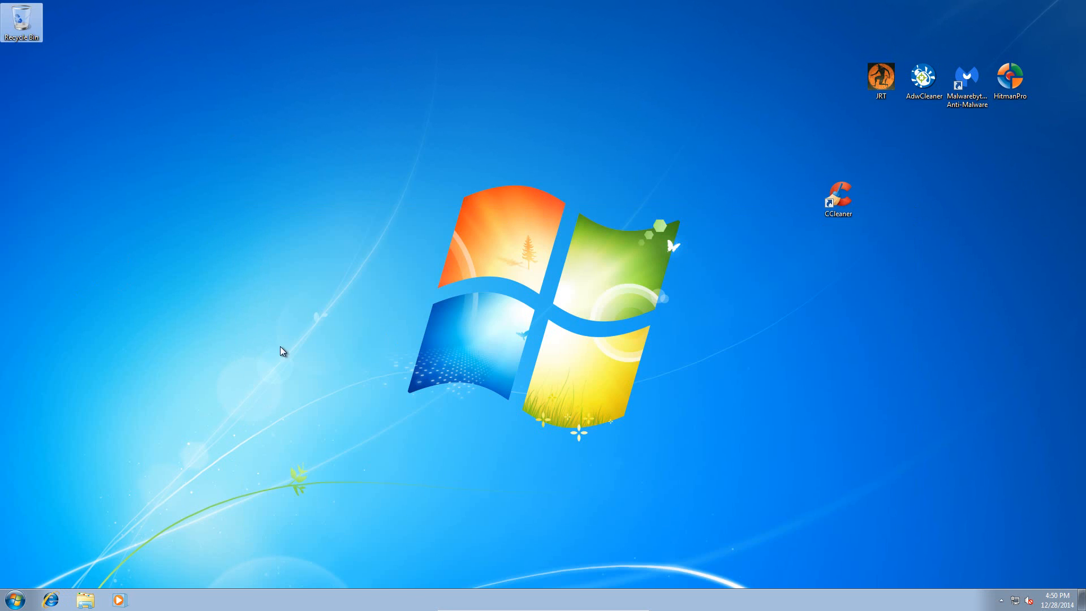
# - Open Internet Explorer and cancel the suggested change of the default search provider
pyautogui.click(53, 605)
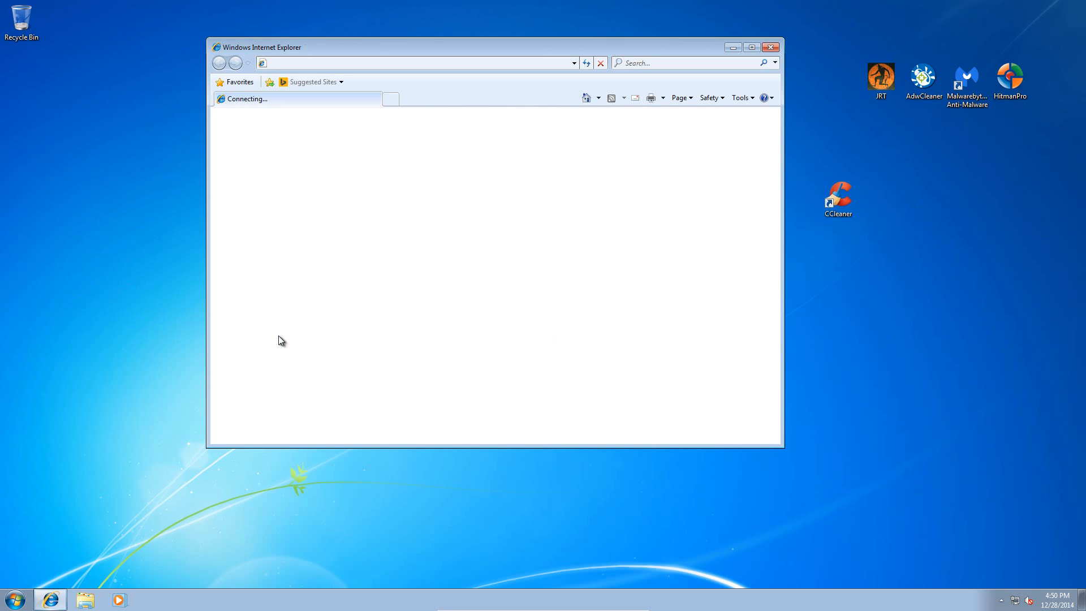
pyautogui.moveTo(266, 46); pyautogui.dragTo(248, 0)
pyautogui.doubleClick(269, 8)
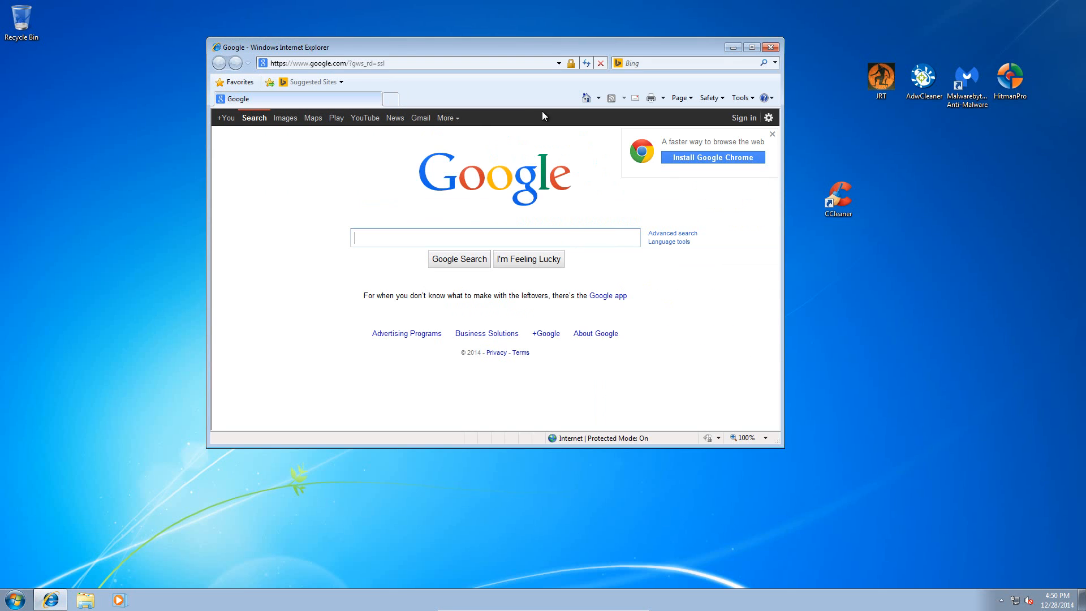
pyautogui.moveTo(619, 48)
pyautogui.mouseDown()
pyautogui.moveTo(623, 27)
pyautogui.moveTo(618, 43)
pyautogui.mouseUp()
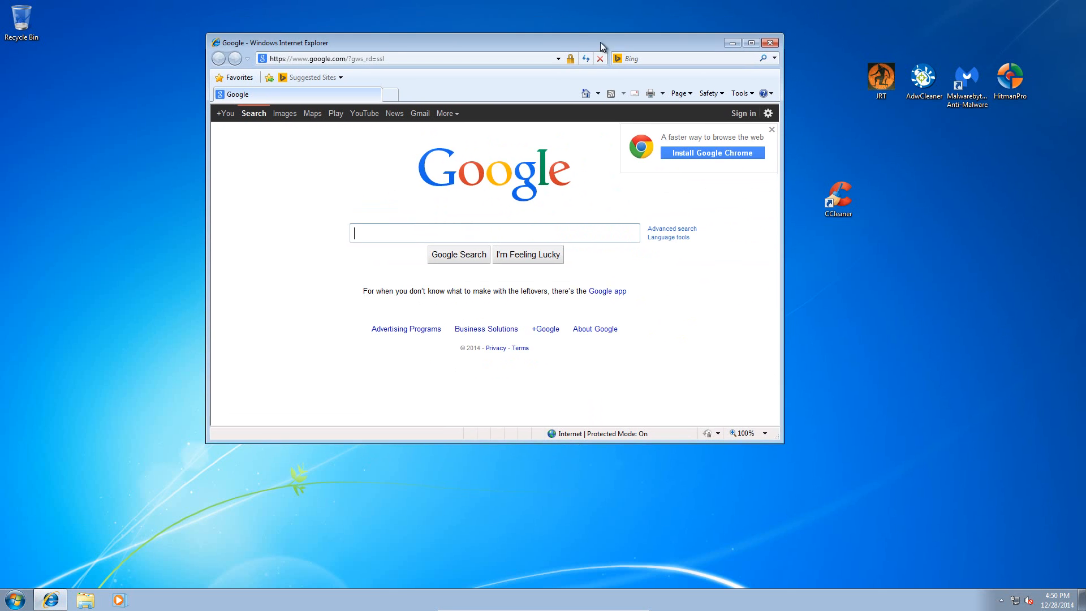
pyautogui.moveTo(542, 236); pyautogui.dragTo(549, 241)
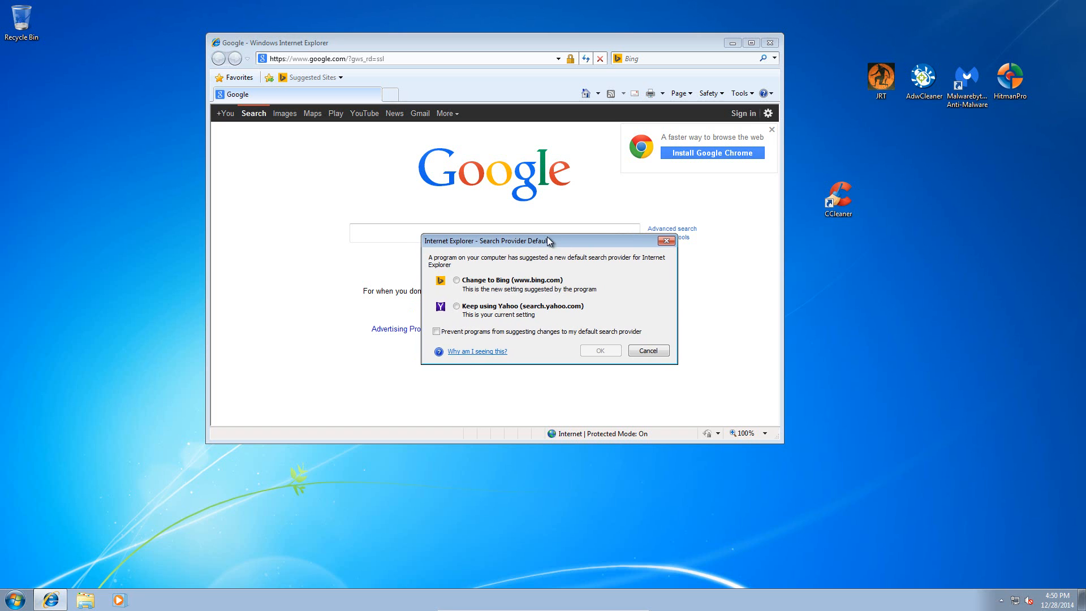
pyautogui.click(652, 350)
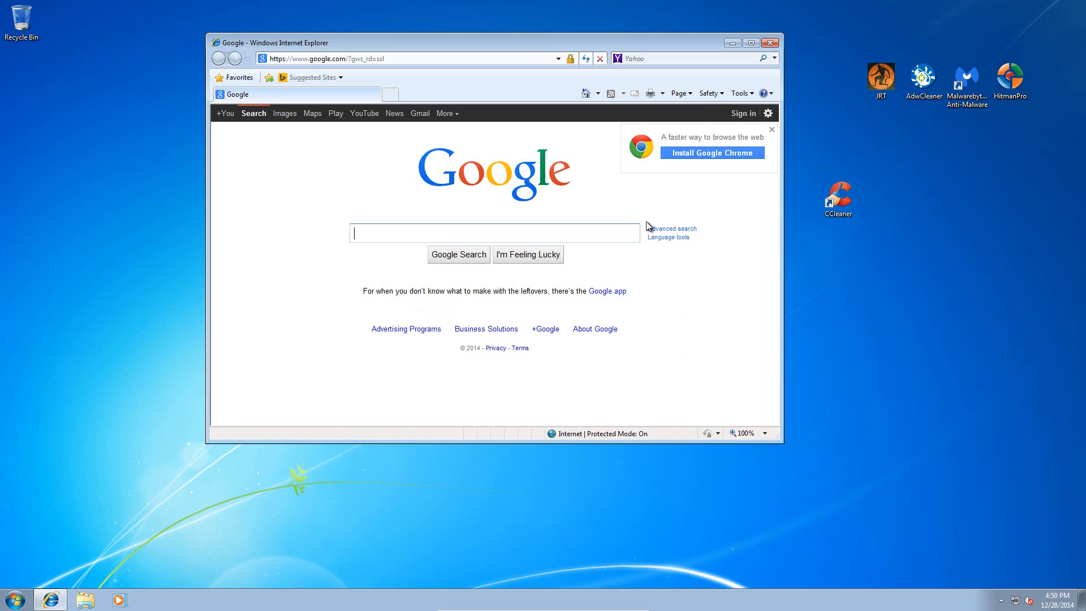
# - Reset all Internet Explorer settings to their defaults, including deletion of personal settings, and acknowledge the completed reset
pyautogui.click(740, 94)
pyautogui.click(651, 292)
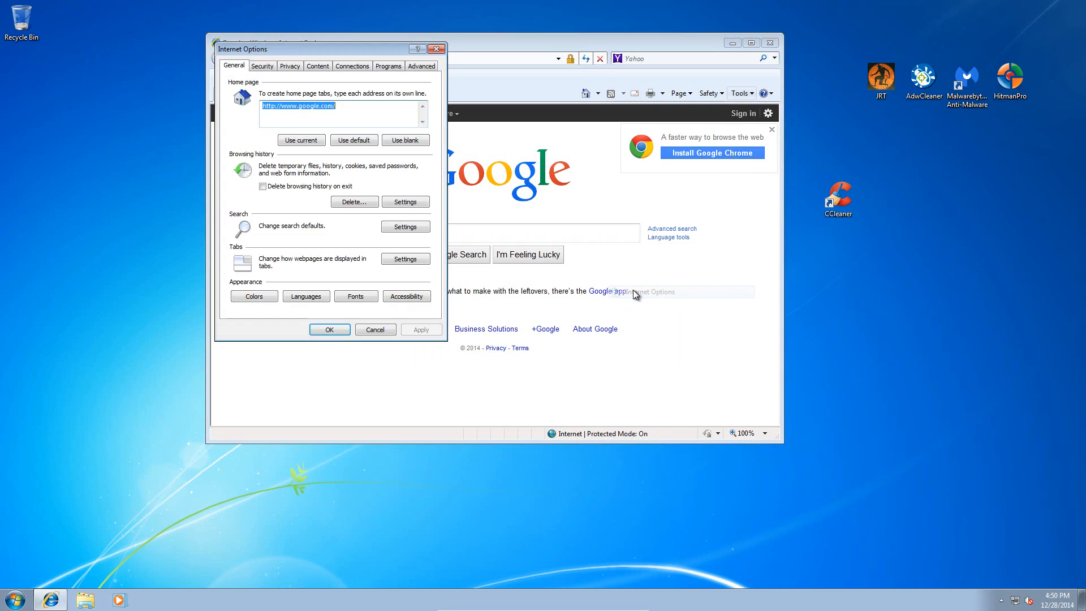
pyautogui.click(423, 67)
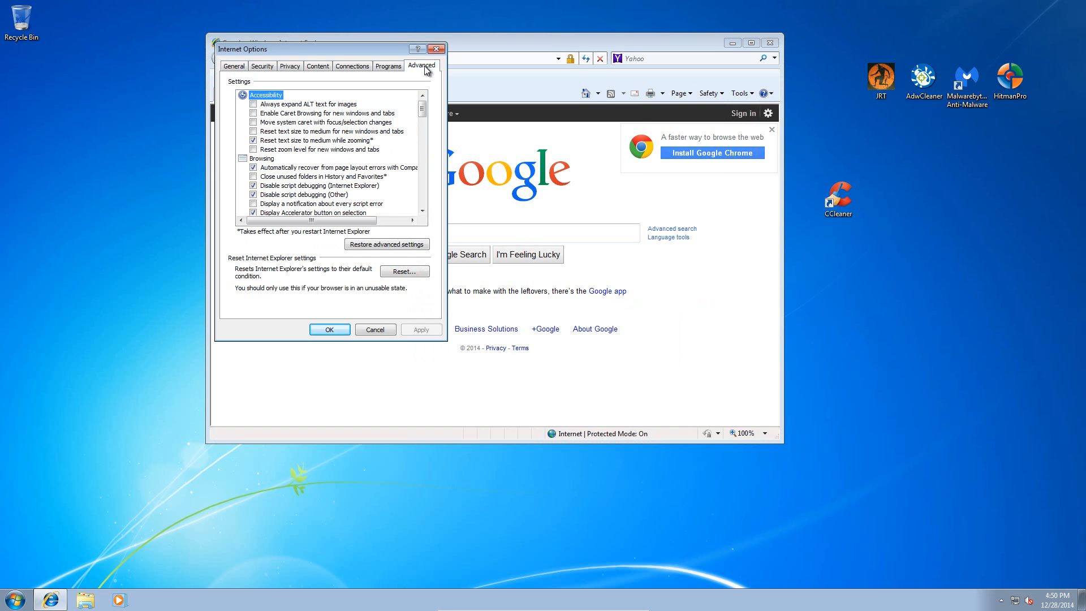
pyautogui.click(394, 274)
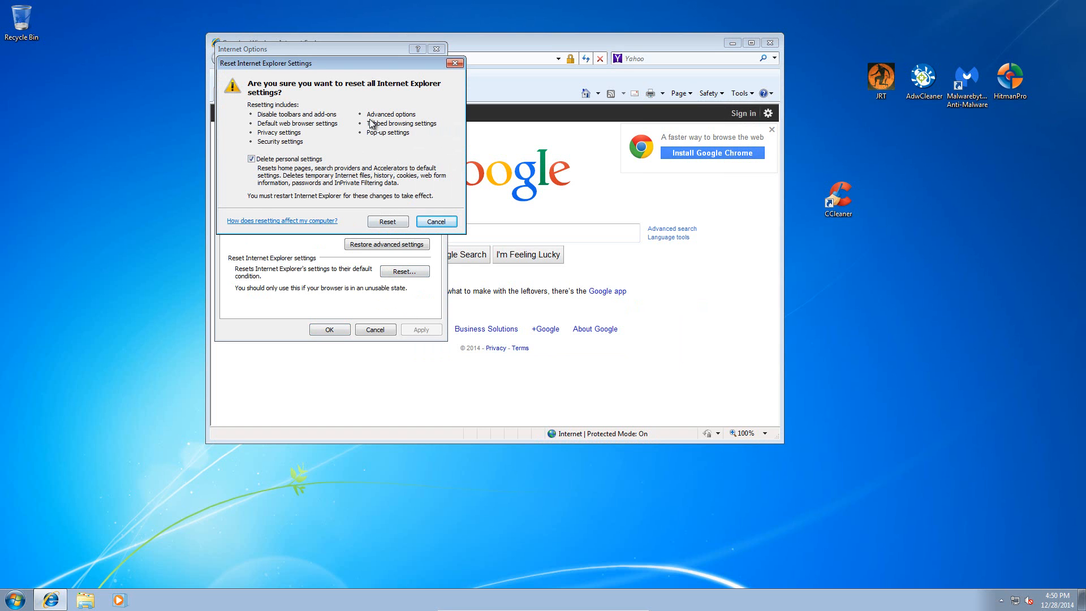
pyautogui.click(394, 224)
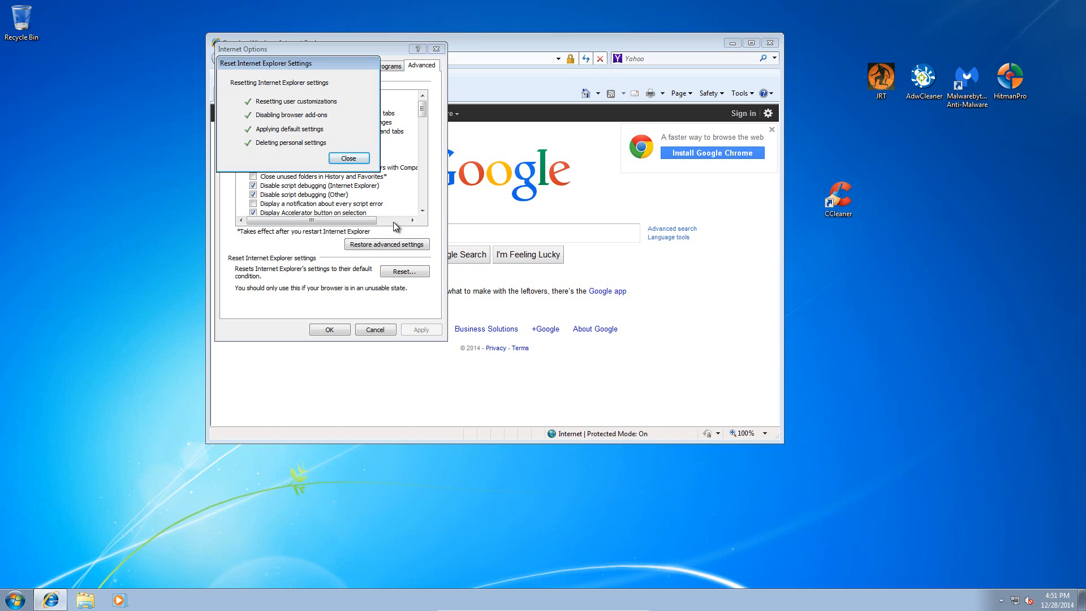
pyautogui.moveTo(273, 66); pyautogui.dragTo(276, 85)
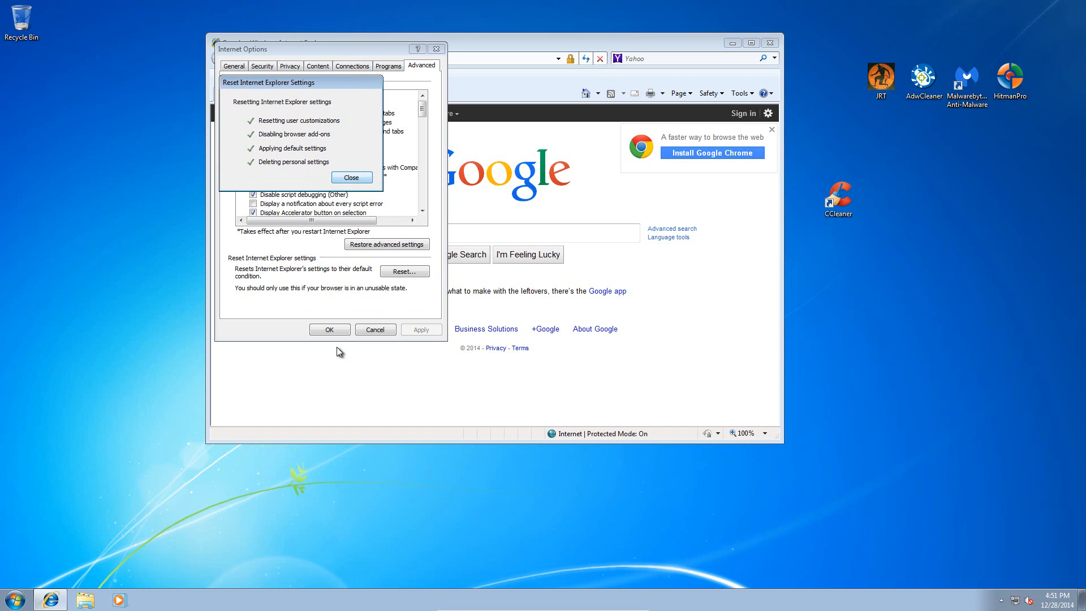
pyautogui.click(350, 176)
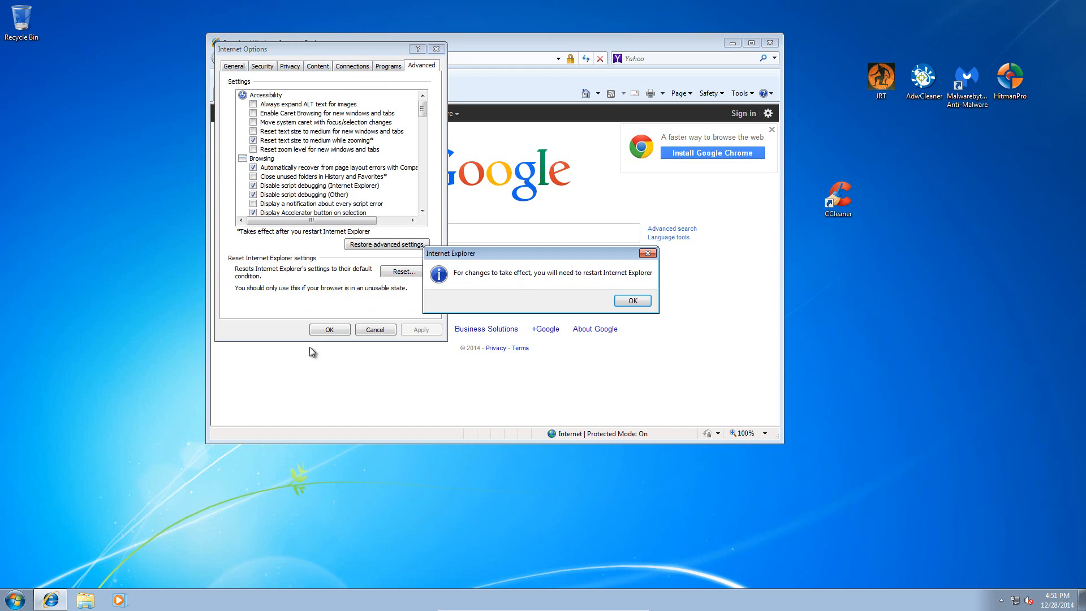
pyautogui.click(624, 305)
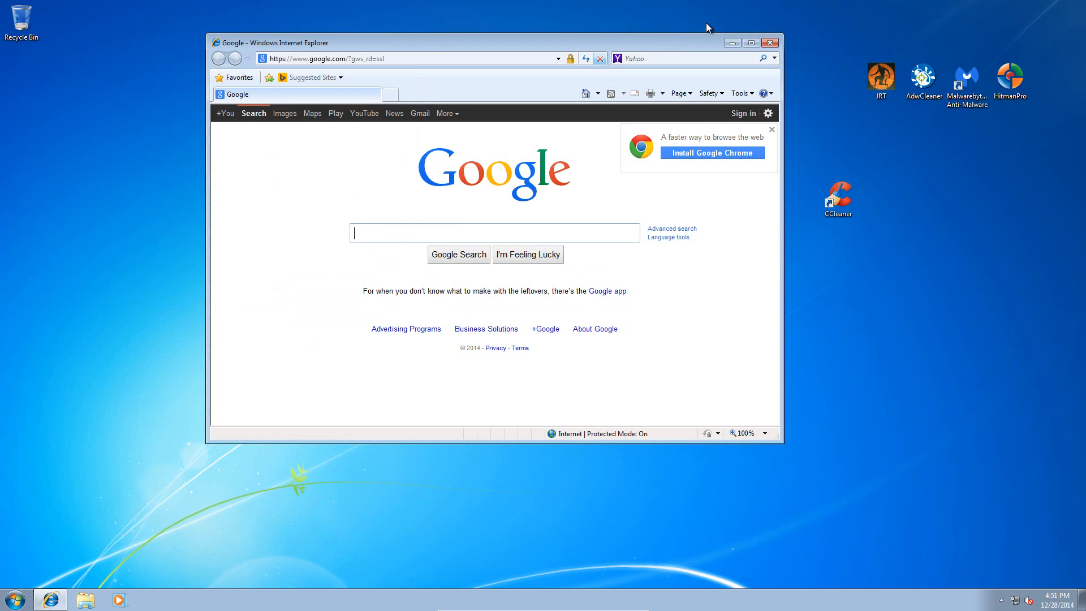
# - Restart Internet Explorer to apply the reset, check its start page and search provider, and close it
pyautogui.click(770, 43)
pyautogui.click(51, 599)
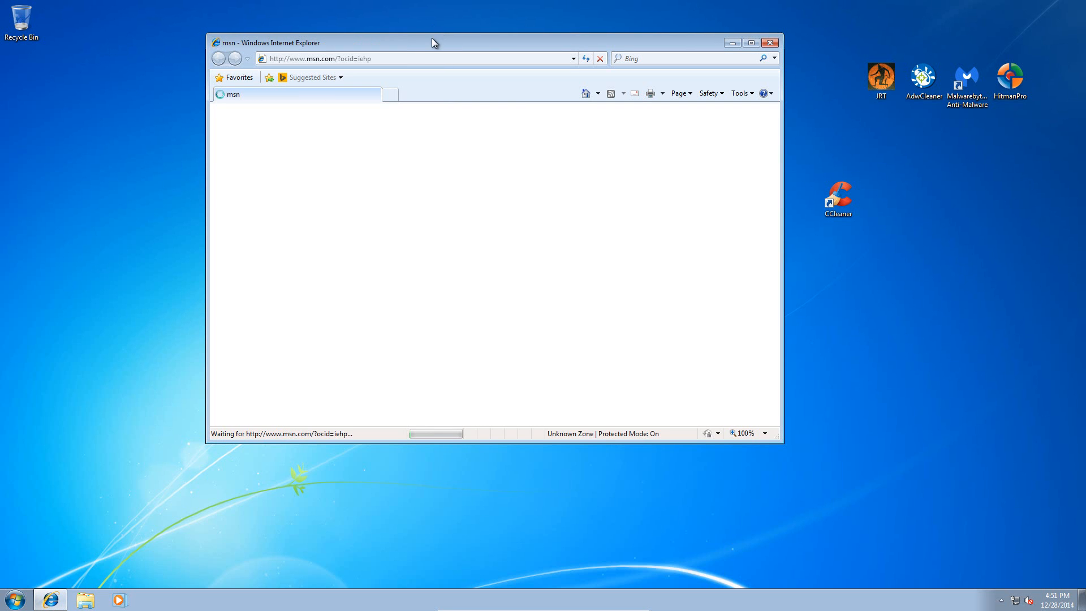
pyautogui.doubleClick(415, 43)
pyautogui.doubleClick(330, 11)
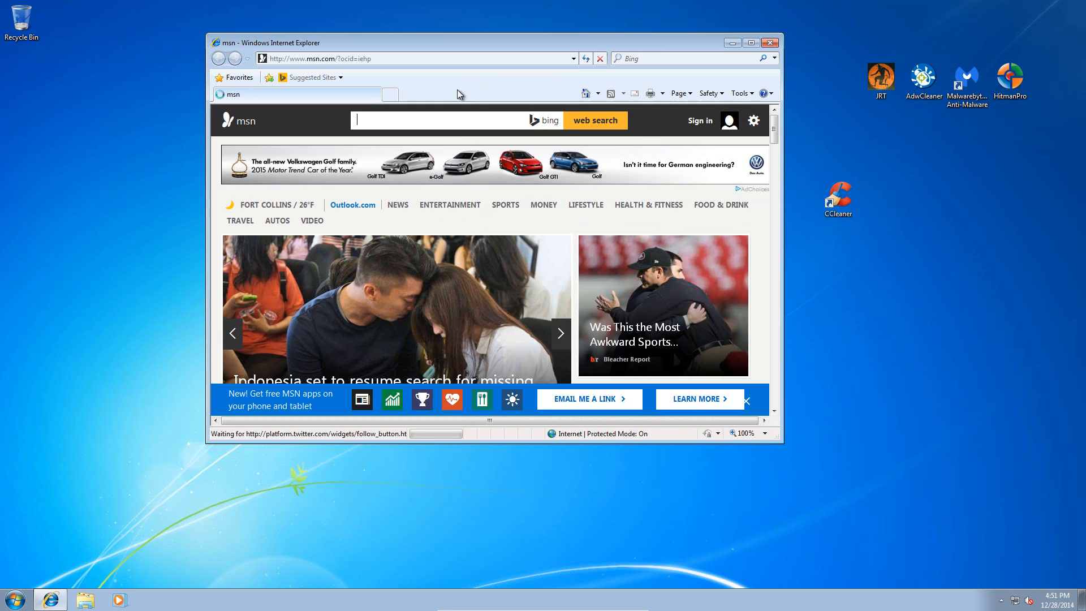
pyautogui.moveTo(776, 123)
pyautogui.mouseDown()
pyautogui.moveTo(775, 135)
pyautogui.moveTo(775, 119)
pyautogui.mouseUp()
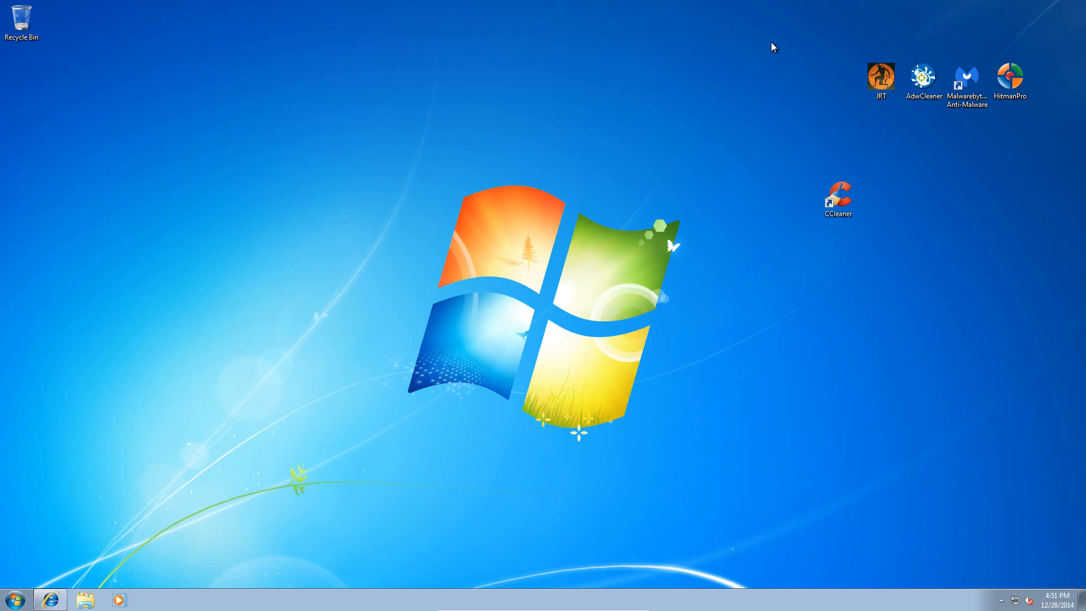
pyautogui.click(770, 43)
# - Delete the leftover Rainmaker_Software_Group_ folder from the user profile's AppData\Local folder
pyautogui.click(15, 599)
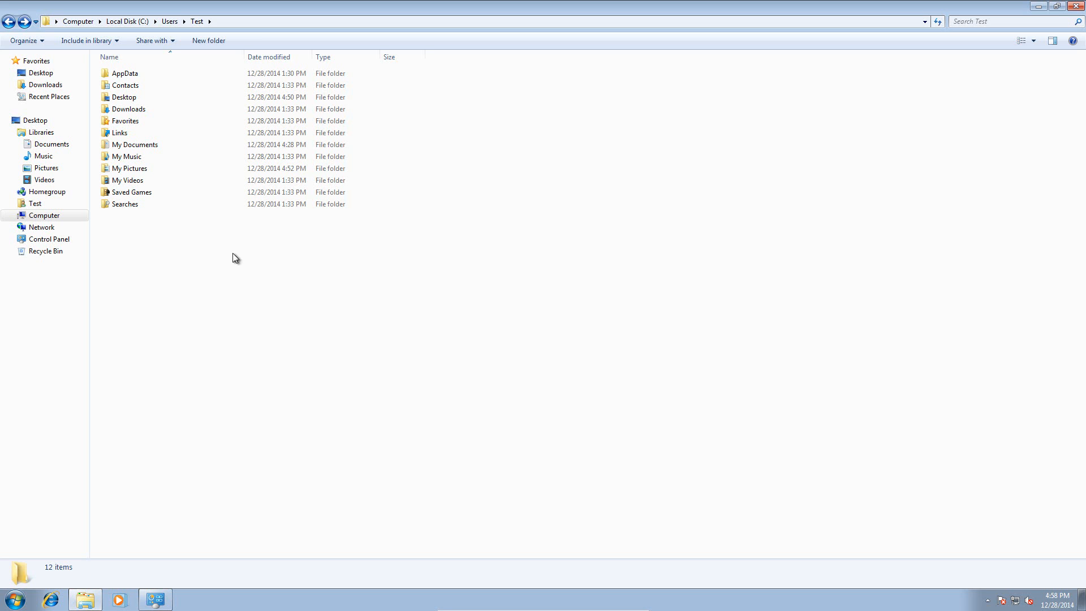
pyautogui.doubleClick(136, 75)
pyautogui.doubleClick(140, 72)
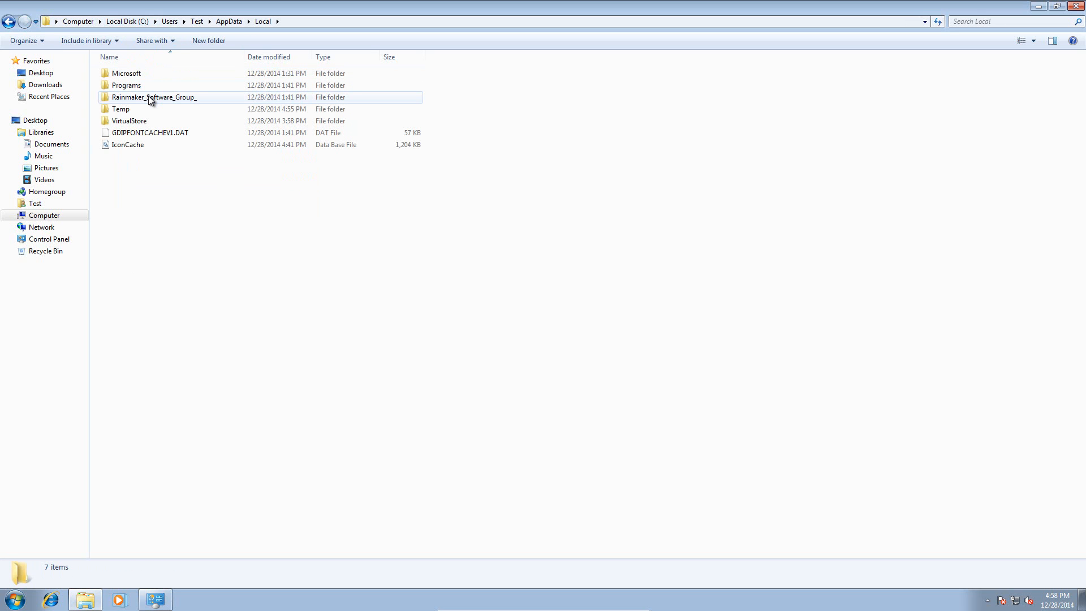
pyautogui.click(149, 96)
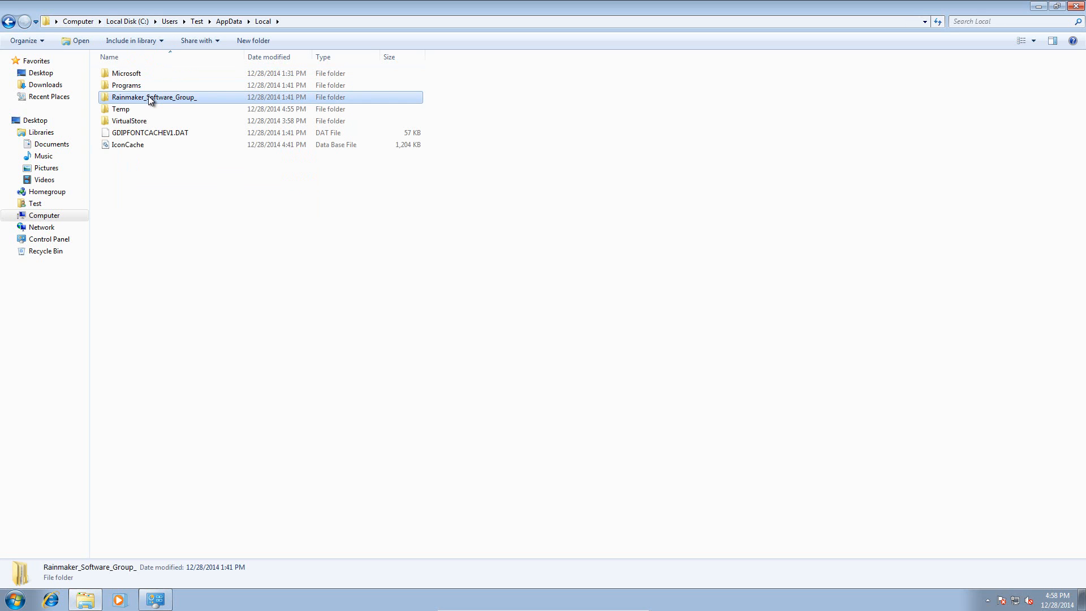
pyautogui.doubleClick(148, 96)
pyautogui.click(9, 22)
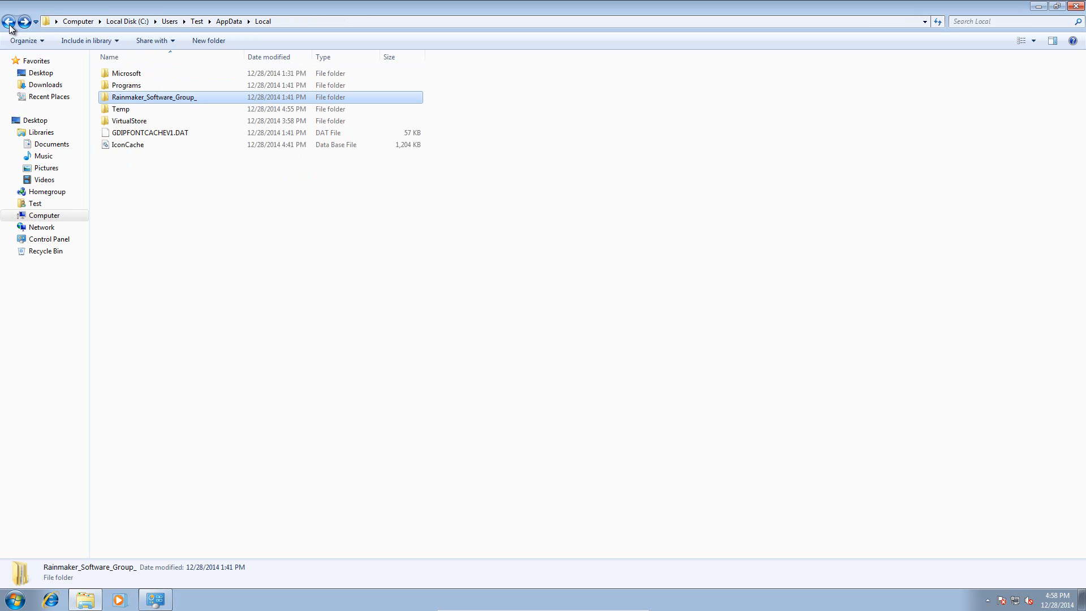
pyautogui.press('Delete')
pyautogui.press('Return')
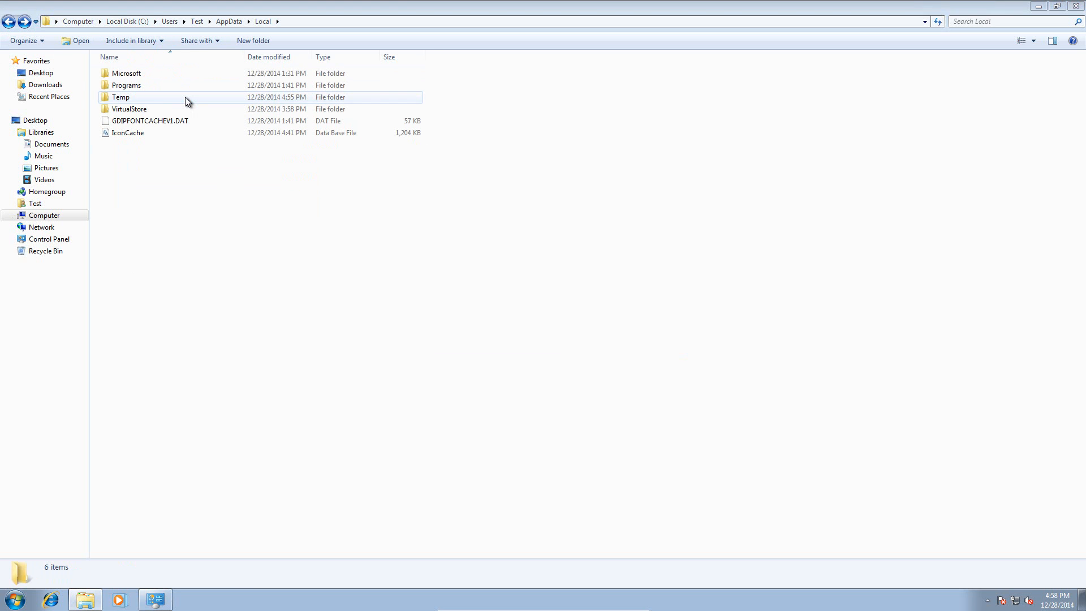
# - Examine the contents of the Programs folder in AppData\Local for leftovers of unwanted software
pyautogui.click(172, 77)
pyautogui.doubleClick(172, 86)
pyautogui.doubleClick(143, 73)
pyautogui.click(8, 21)
pyautogui.click(7, 21)
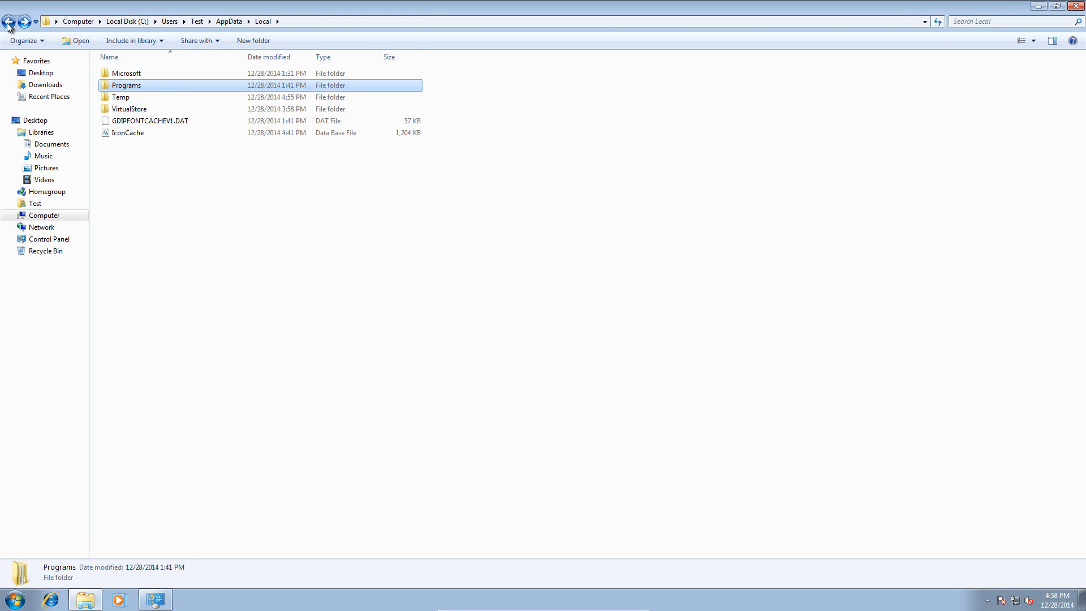
# - Delete the My_Web_Search folder from the user profile's AppData\LocalLow folder
pyautogui.click(7, 21)
pyautogui.doubleClick(152, 86)
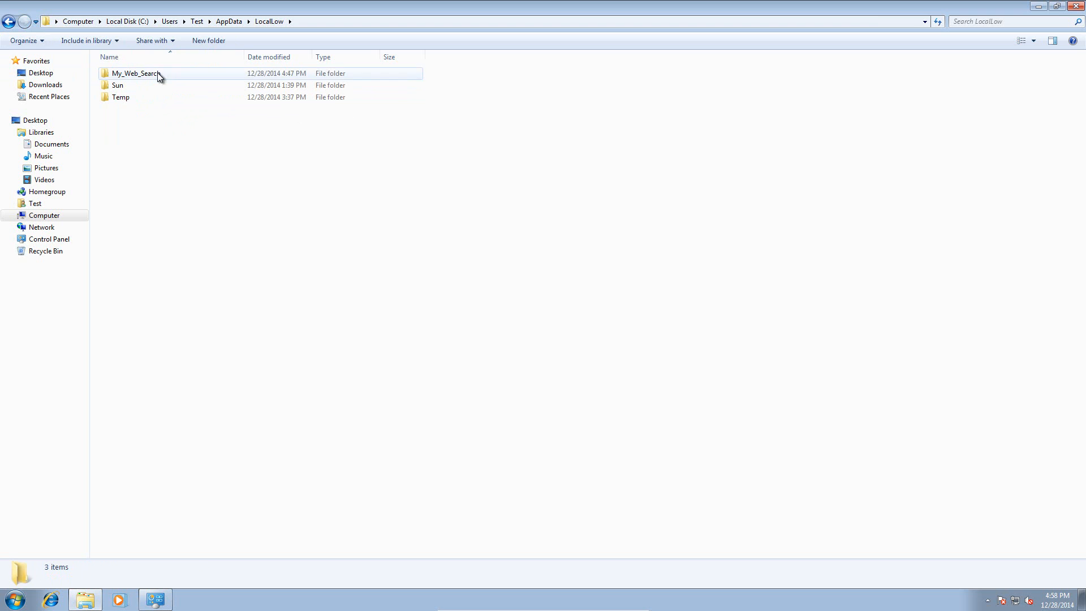
pyautogui.click(157, 72)
pyautogui.press('Delete')
pyautogui.press('Return')
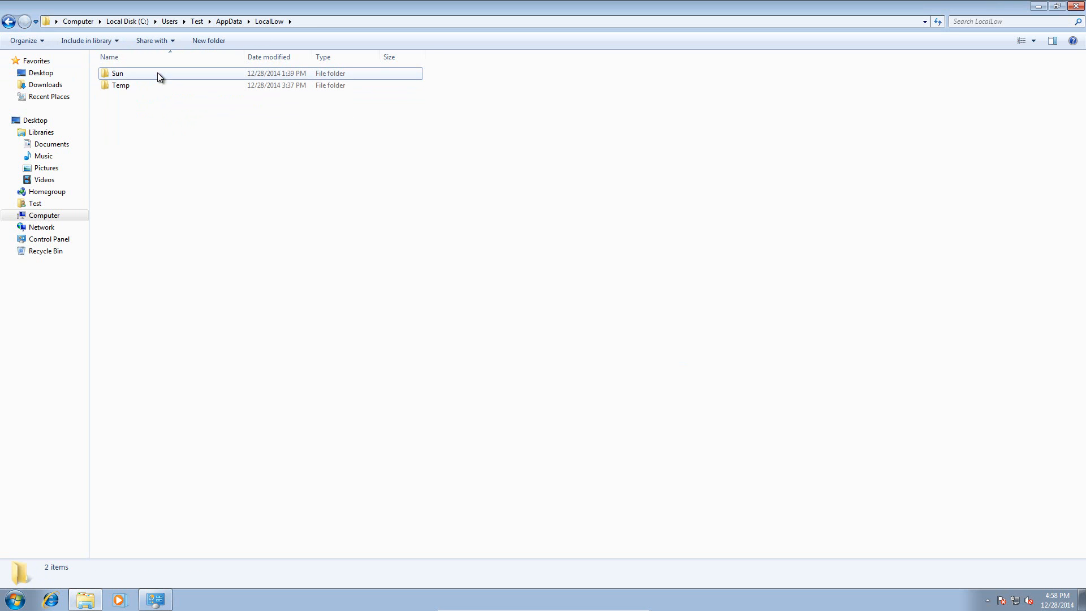
# - Examine the Temp and Sun folders in AppData\LocalLow and return to AppData
pyautogui.doubleClick(168, 86)
pyautogui.click(8, 21)
pyautogui.doubleClick(154, 75)
pyautogui.click(8, 23)
pyautogui.click(8, 22)
# - Delete the OptimumPcBoost, Rainmaker Software Group LLC. and TuneUp Software folders from AppData\Roaming
pyautogui.doubleClick(122, 96)
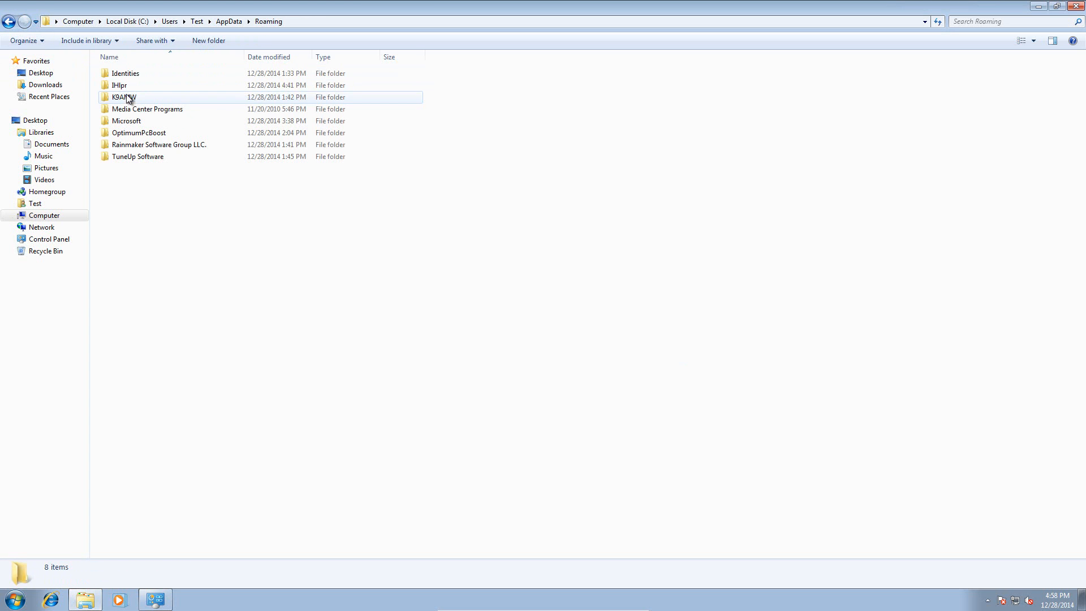
pyautogui.click(181, 134)
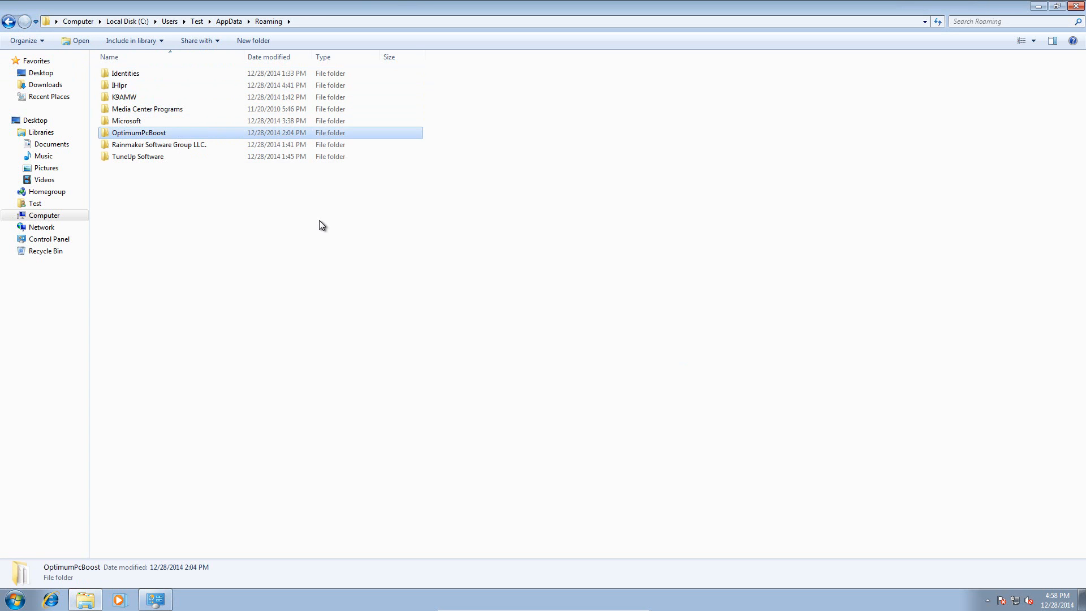
pyautogui.press('Delete')
pyautogui.press('Return')
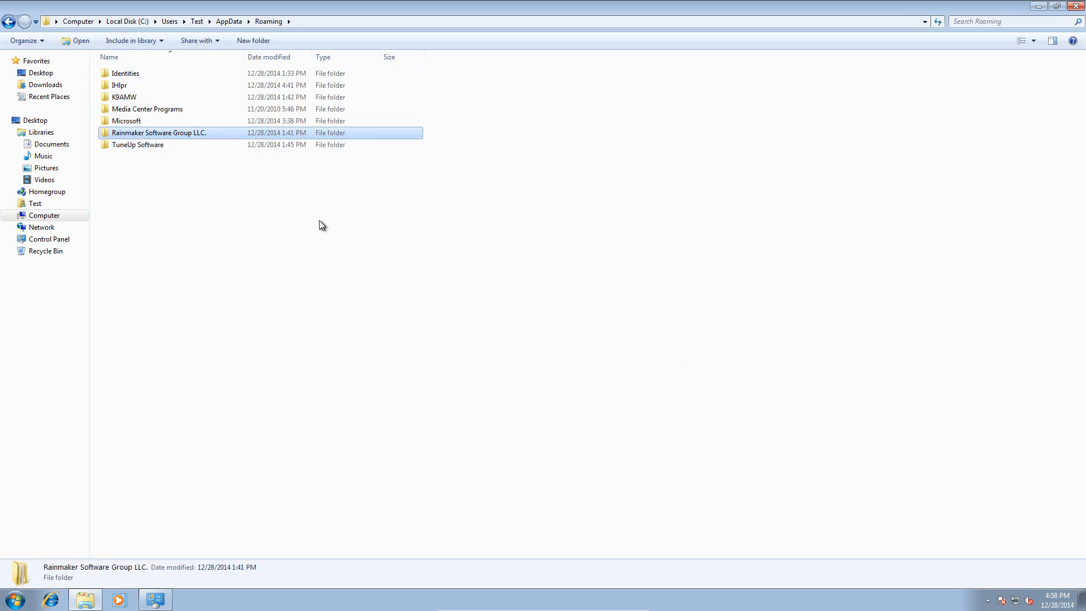
pyautogui.press('Delete')
pyautogui.press('Return')
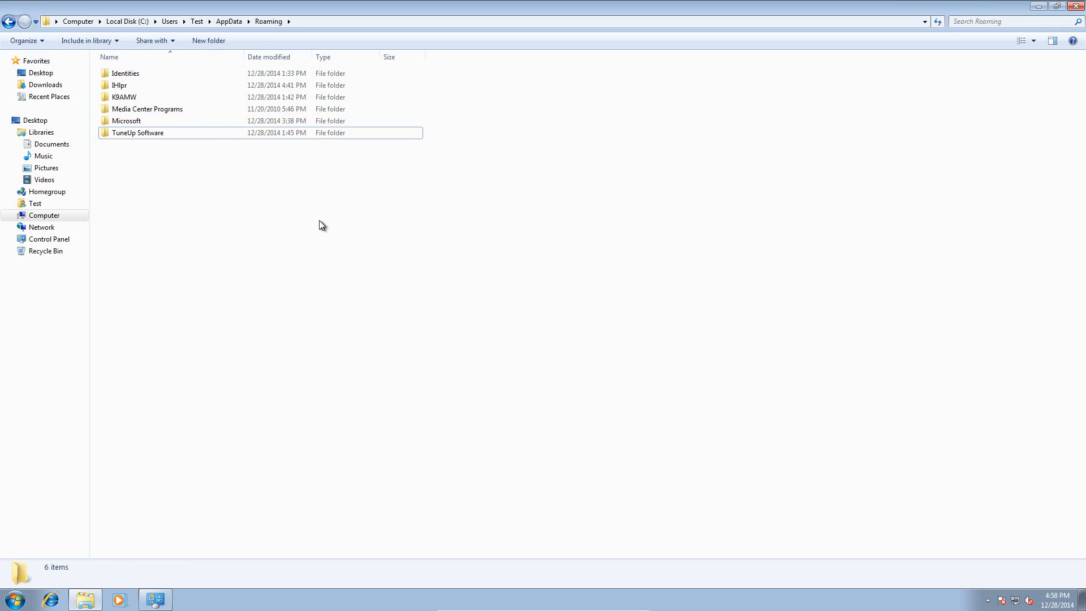
pyautogui.press('Delete')
pyautogui.press('Return')
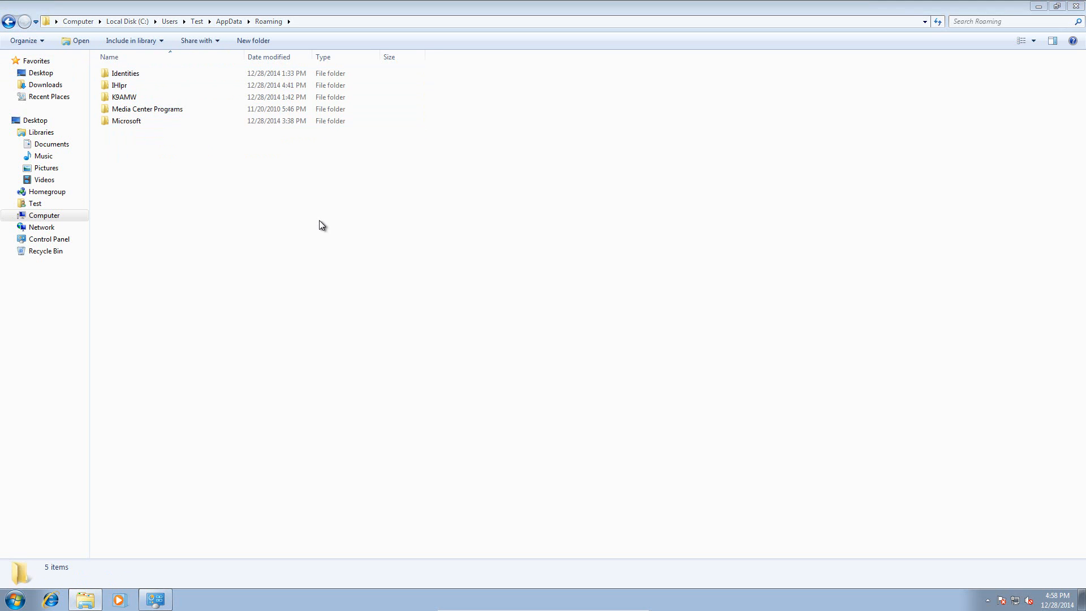
# - Examine the Identities, IHlpr, K9AMW, Media Center Programs and Microsoft folders in AppData\Roaming for leftovers
pyautogui.doubleClick(146, 73)
pyautogui.click(8, 21)
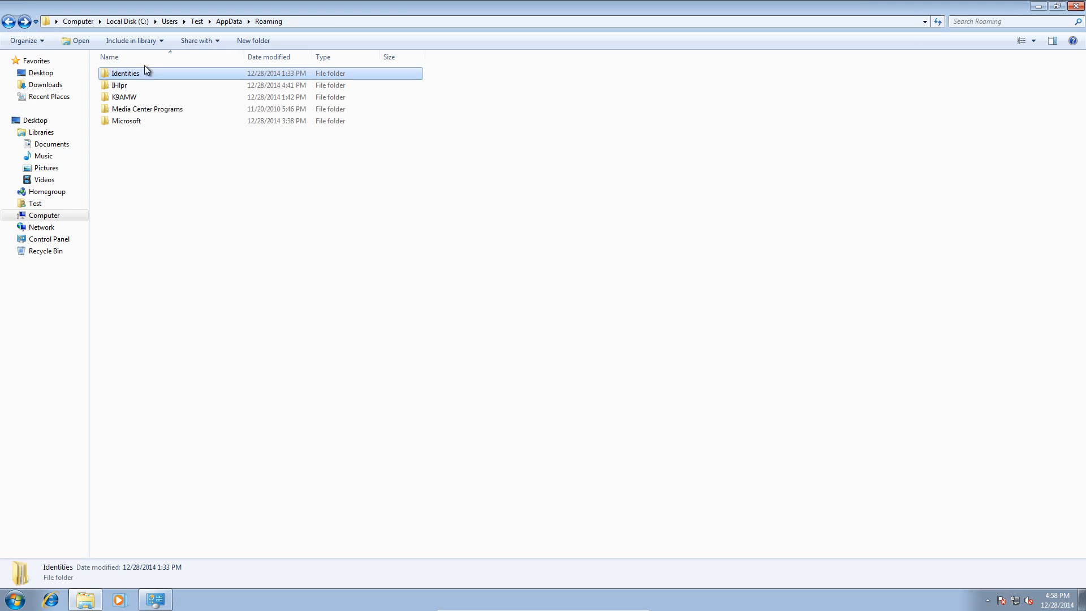
pyautogui.doubleClick(160, 84)
pyautogui.click(6, 20)
pyautogui.doubleClick(146, 96)
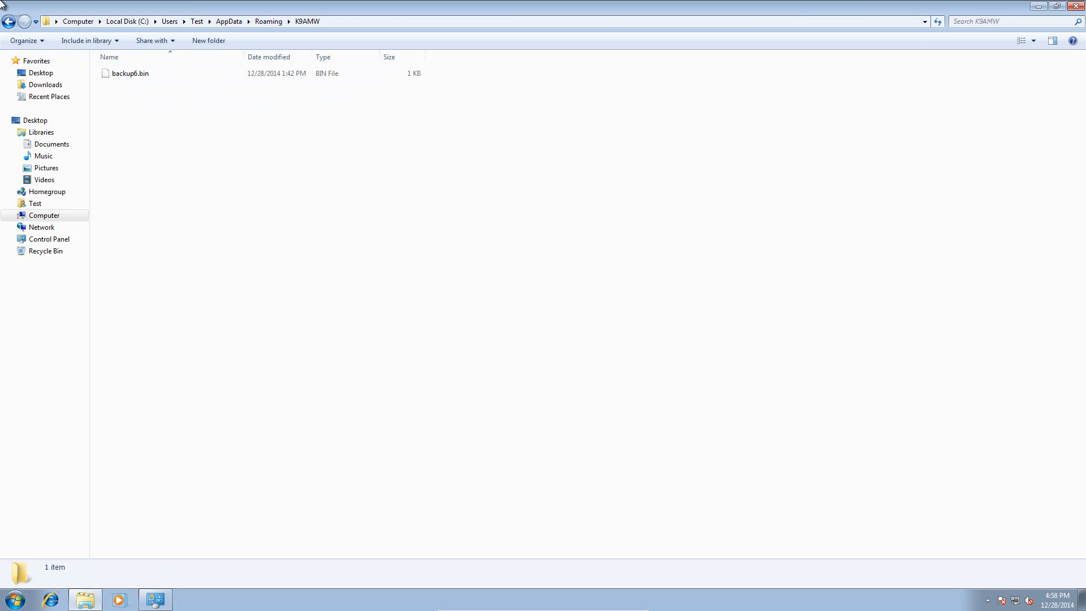
pyautogui.click(9, 21)
pyautogui.doubleClick(148, 109)
pyautogui.click(8, 21)
pyautogui.doubleClick(146, 121)
pyautogui.click(9, 21)
pyautogui.click(8, 21)
pyautogui.click(8, 21)
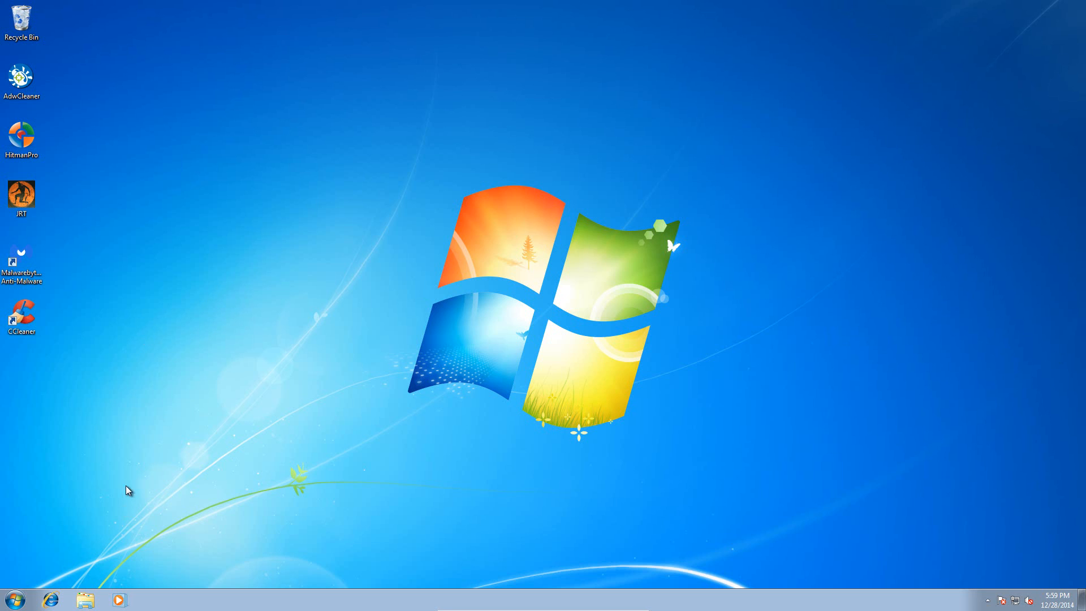
# - Review the toolbars and extensions among Internet Explorer's add-ons, and close the browser
pyautogui.click(51, 601)
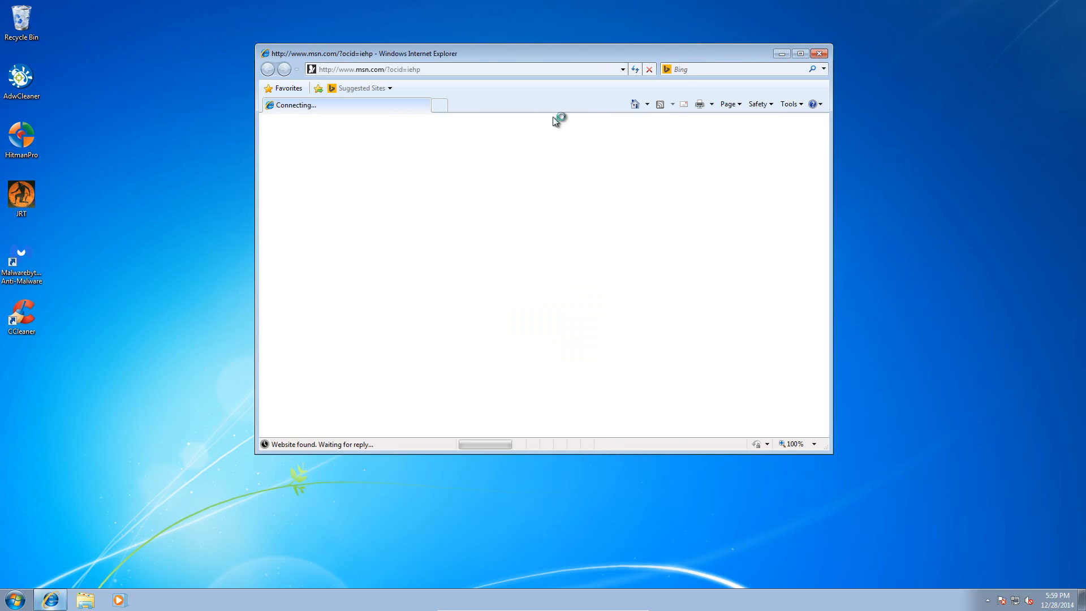
pyautogui.click(789, 104)
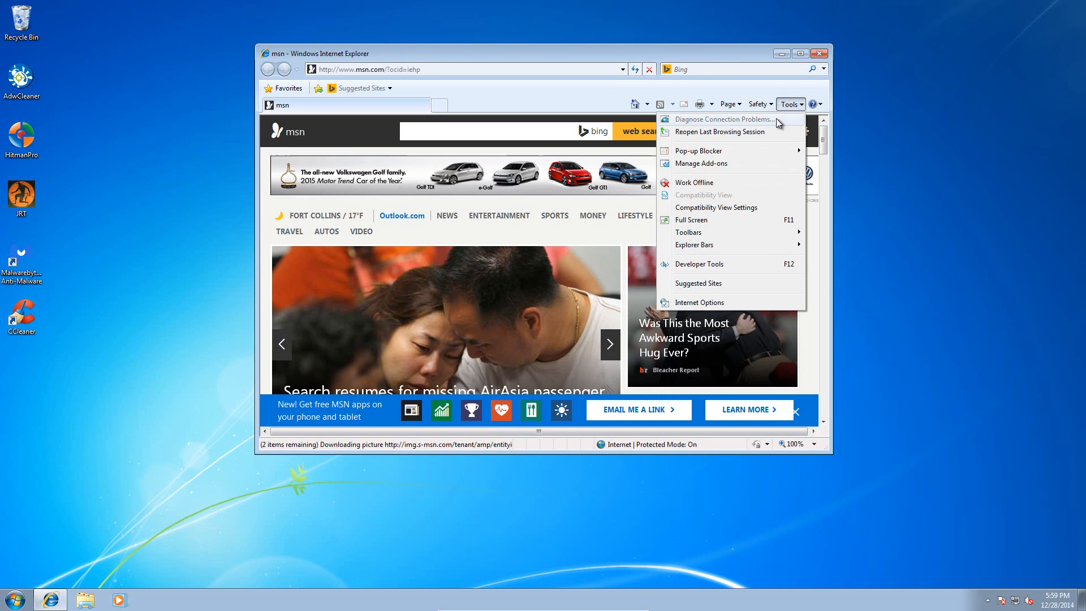
pyautogui.click(761, 169)
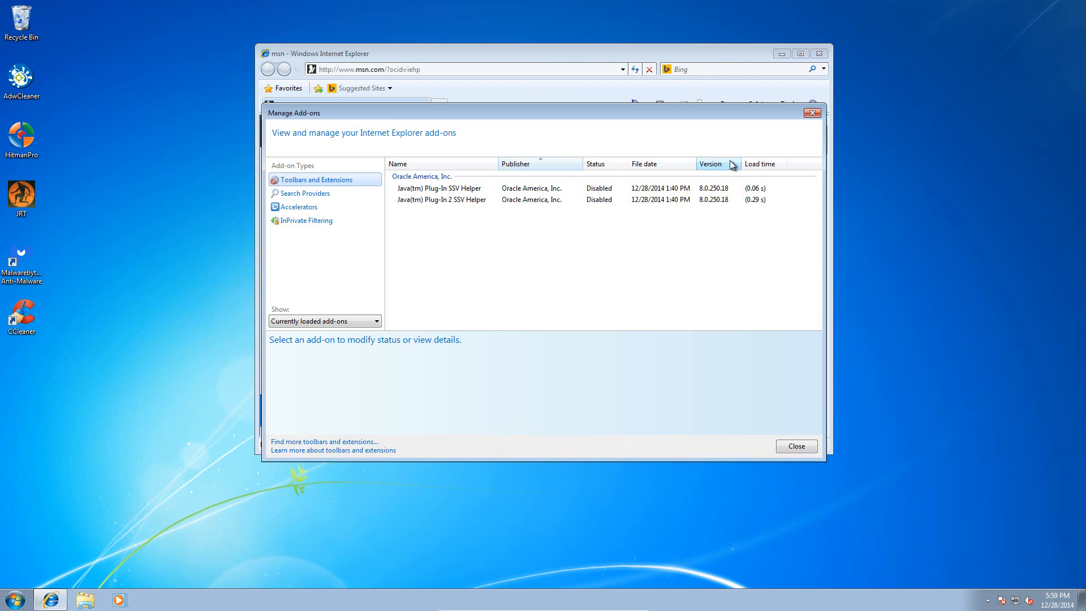
pyautogui.moveTo(398, 85); pyautogui.dragTo(391, 85)
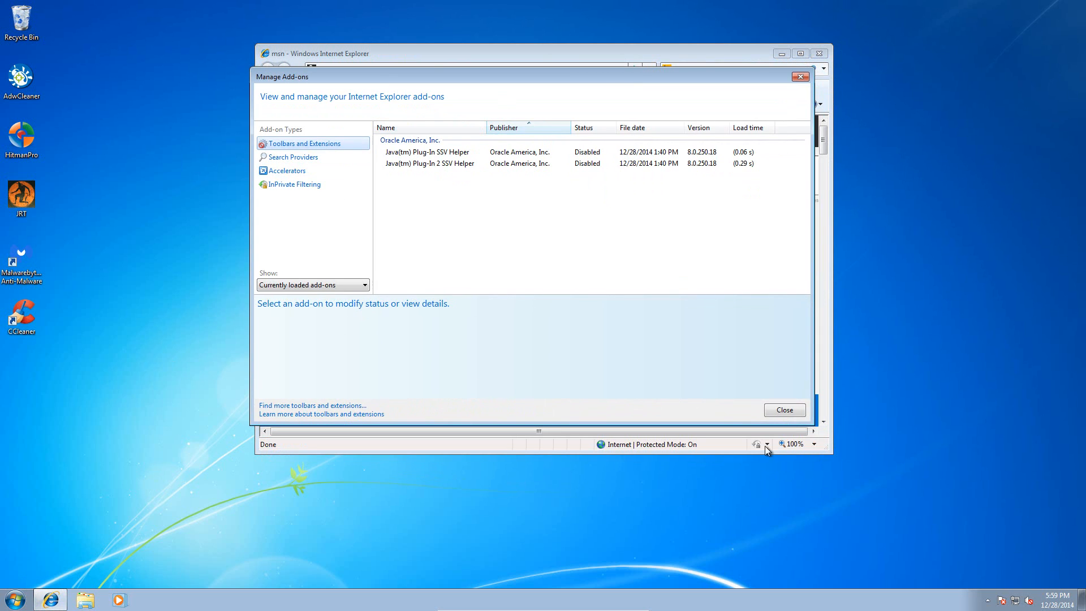
pyautogui.click(784, 410)
pyautogui.moveTo(602, 53)
pyautogui.mouseDown()
pyautogui.moveTo(608, 66)
pyautogui.moveTo(605, 34)
pyautogui.moveTo(606, 52)
pyautogui.mouseUp()
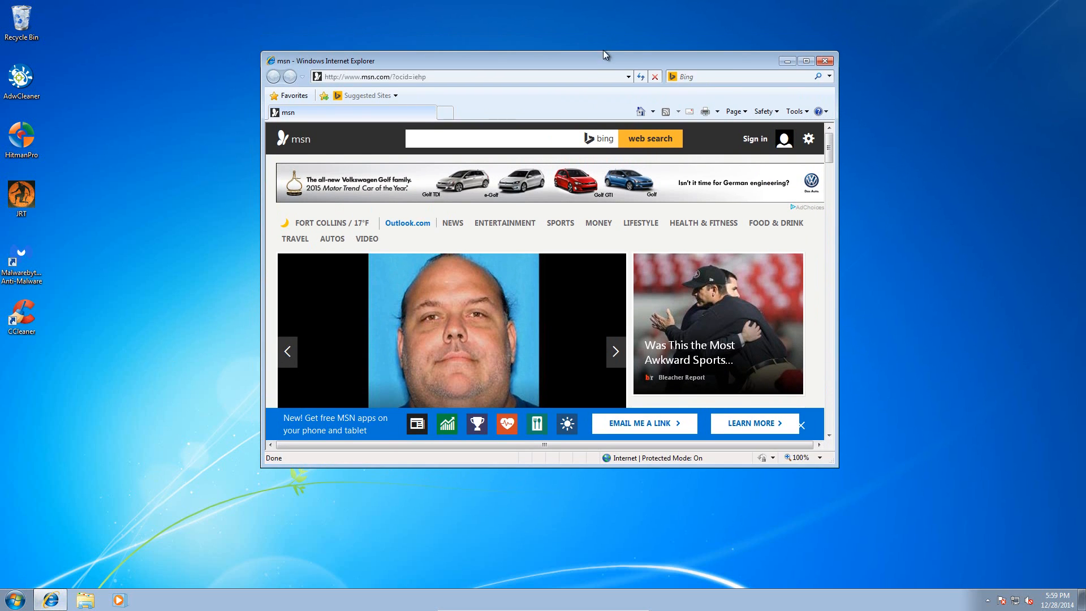
pyautogui.moveTo(490, 62); pyautogui.dragTo(421, 75)
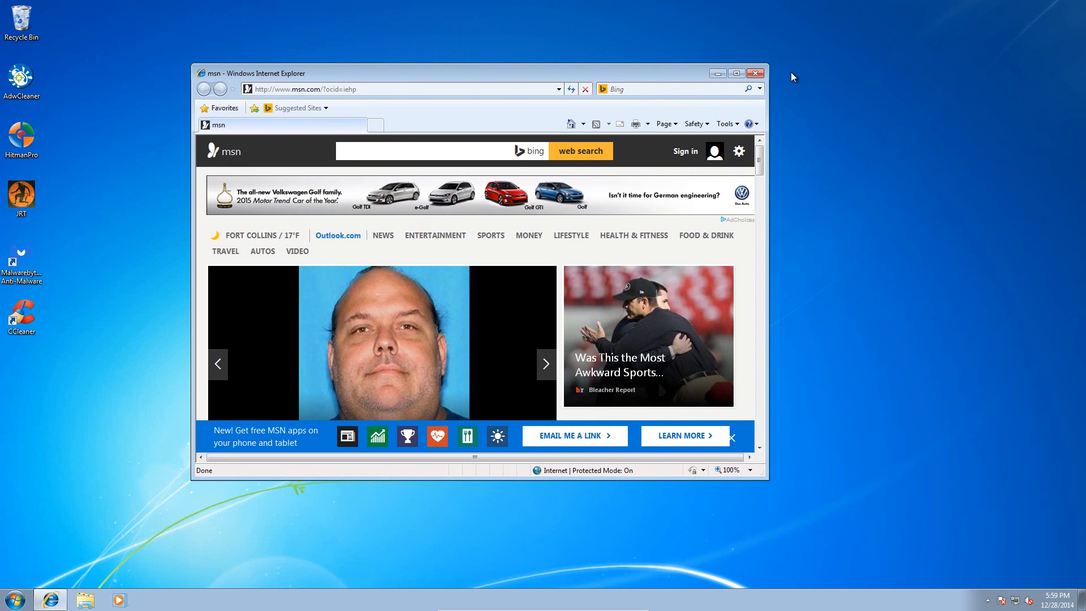
pyautogui.click(755, 74)
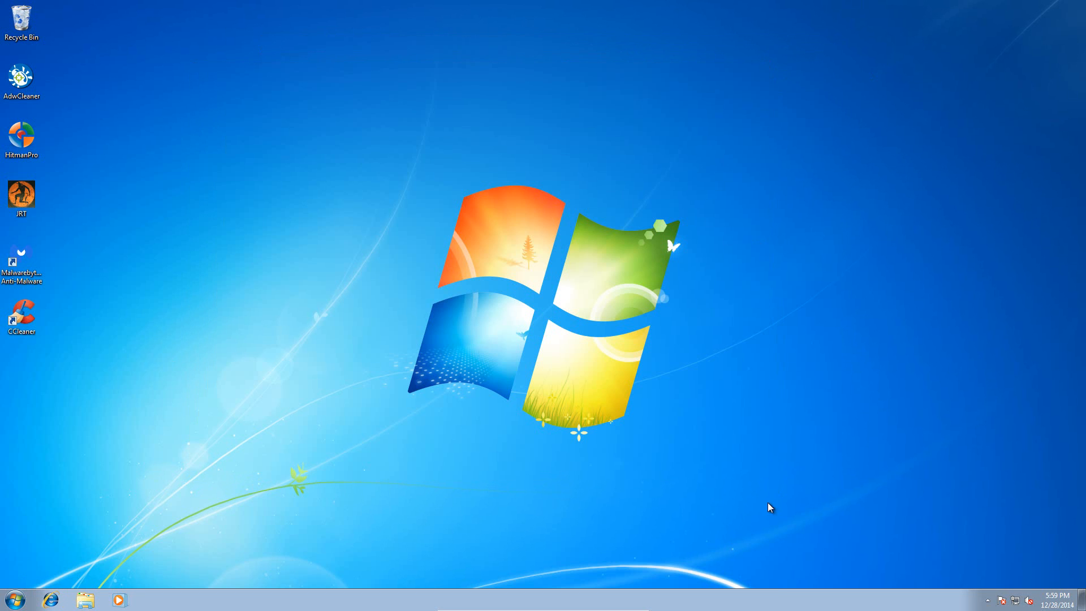
# - Examine the running processes and system performance in Windows Task Manager, and close it
pyautogui.rightClick(774, 604)
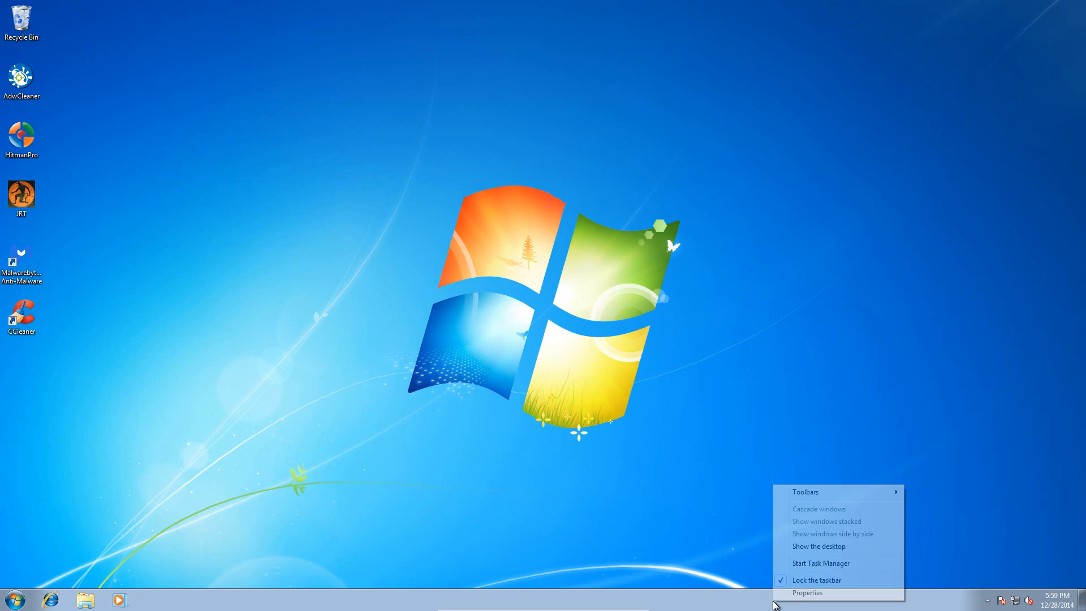
pyautogui.click(820, 563)
pyautogui.click(280, 81)
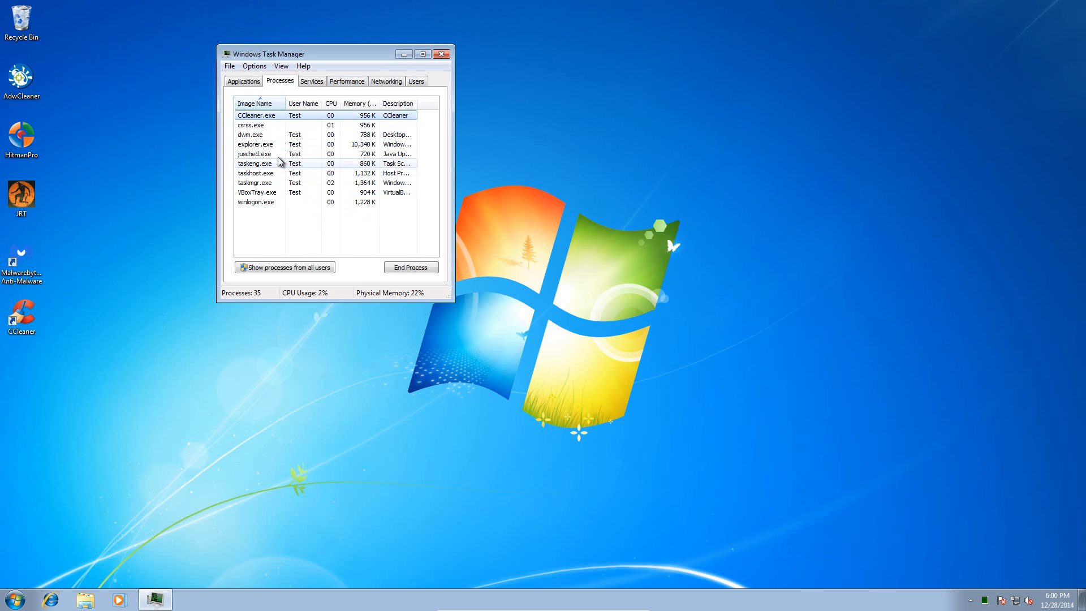
pyautogui.moveTo(417, 104)
pyautogui.mouseDown()
pyautogui.moveTo(462, 105)
pyautogui.moveTo(380, 101)
pyautogui.moveTo(409, 103)
pyautogui.mouseUp()
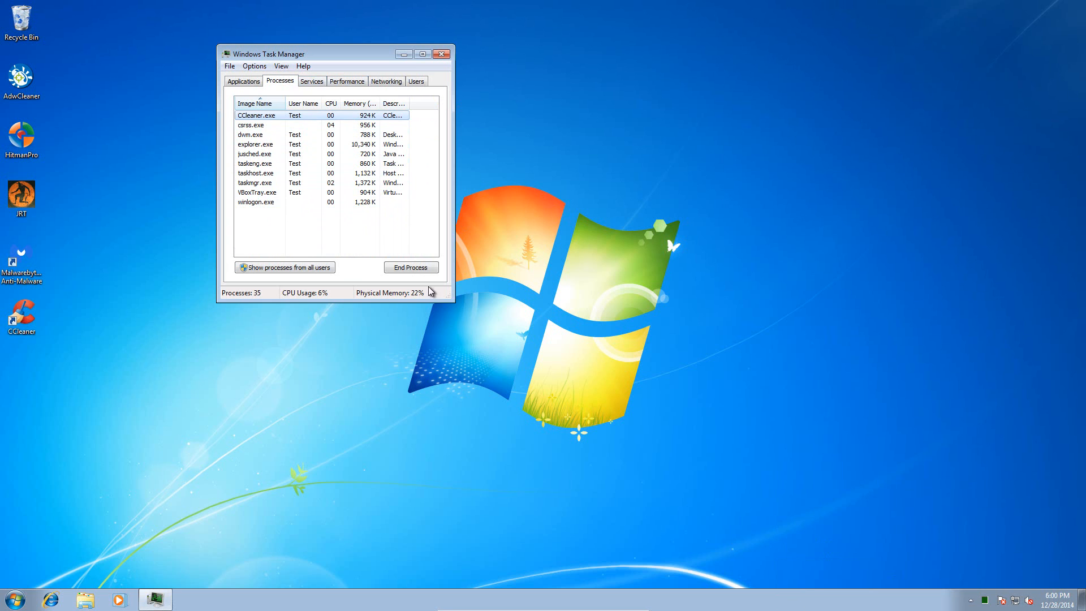
pyautogui.click(357, 80)
pyautogui.click(442, 53)
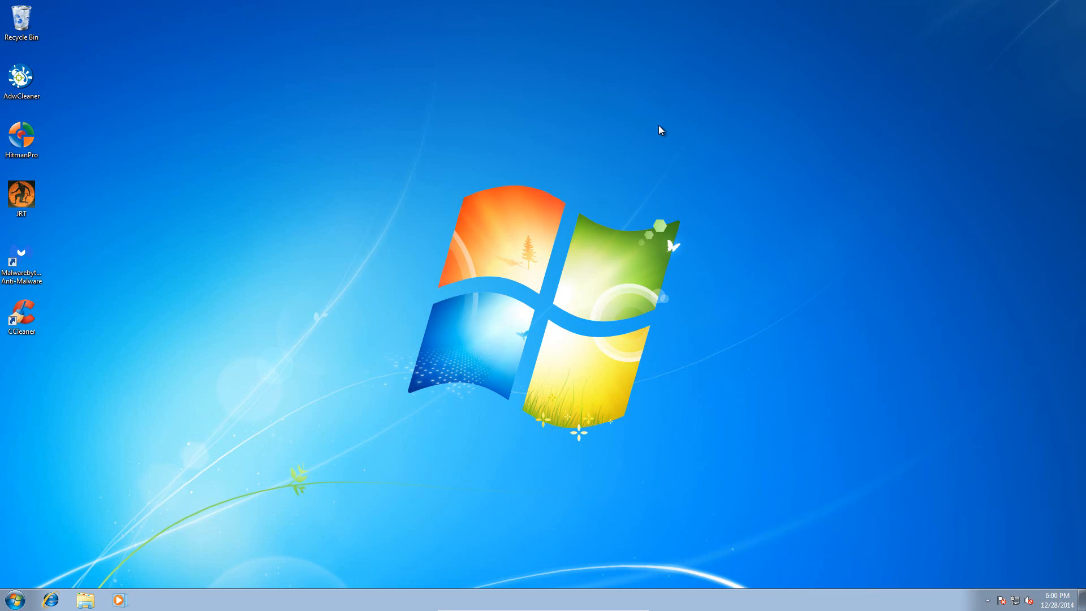